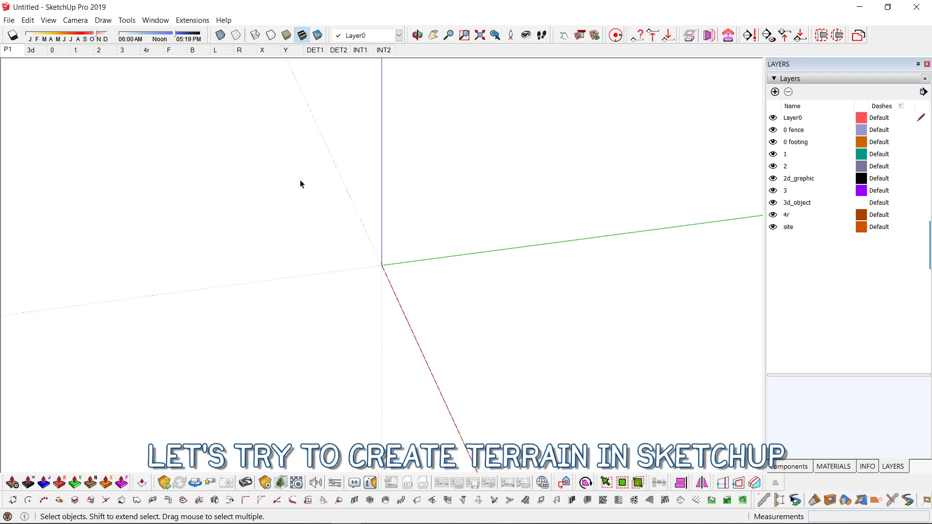
Open the geo-location map for adding a location and search for Baguio
click(13, 21)
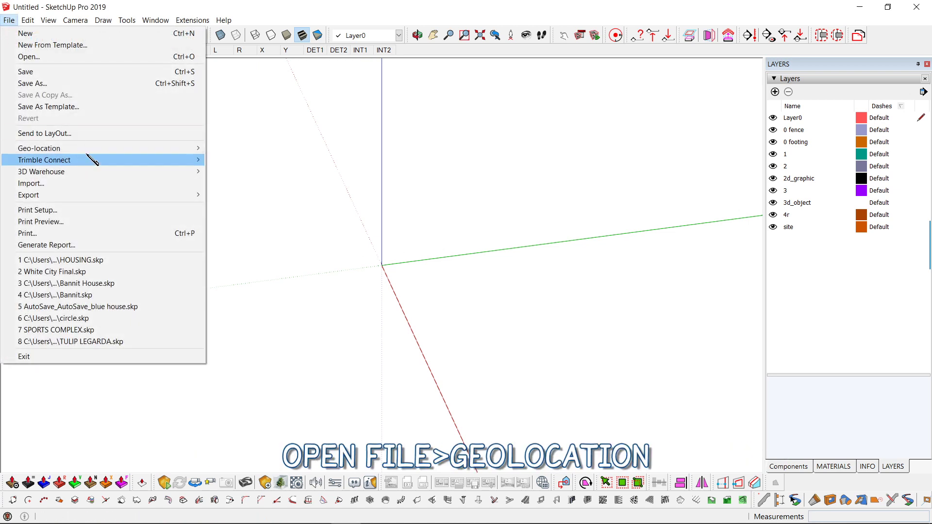
mouse_move(90, 153)
click(285, 147)
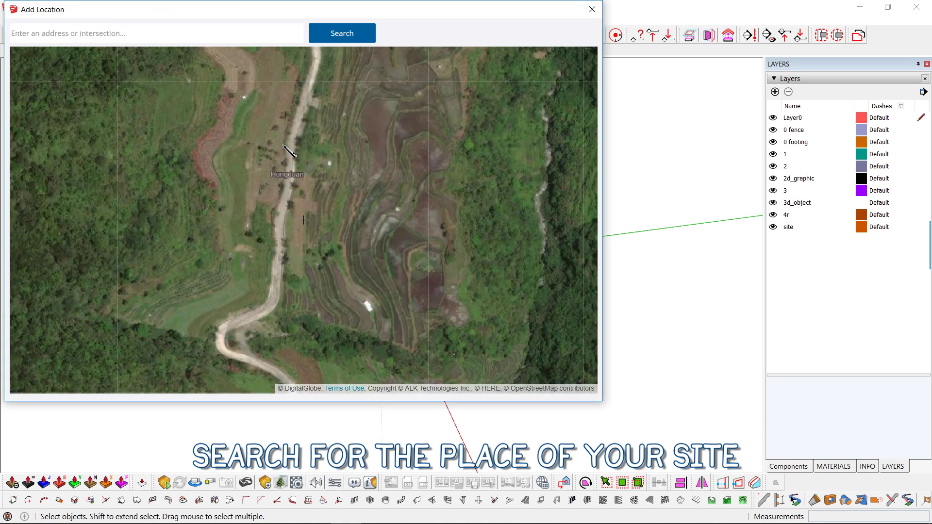
scroll(358, 262, down, 1)
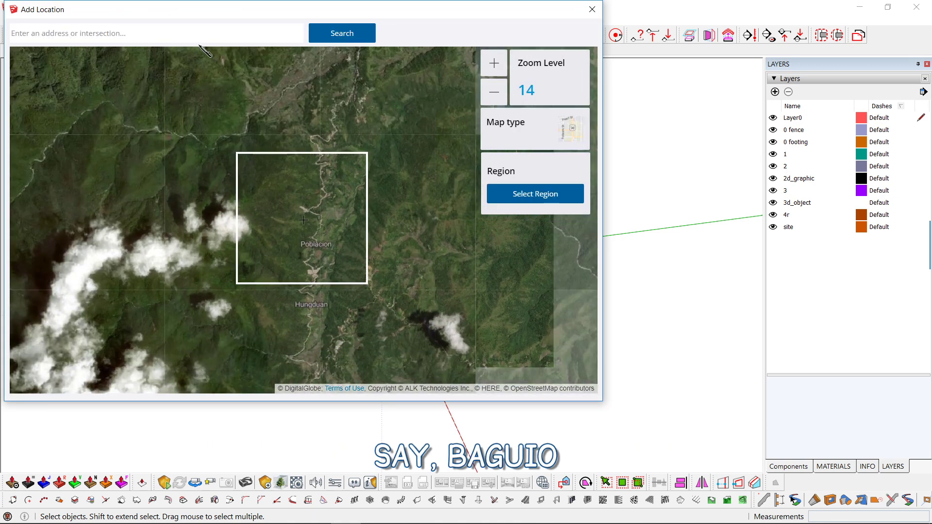
click(188, 34)
text(BAGUIO)
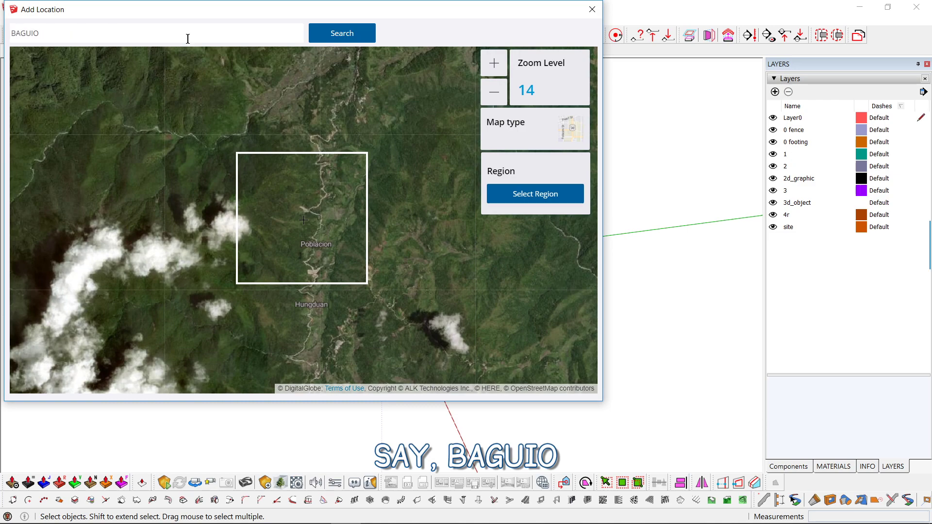
key(Return)
Select a rectangular region around the Santo Tomas School Area at zoom level 18 and import it as the site
scroll(298, 197, up, 3)
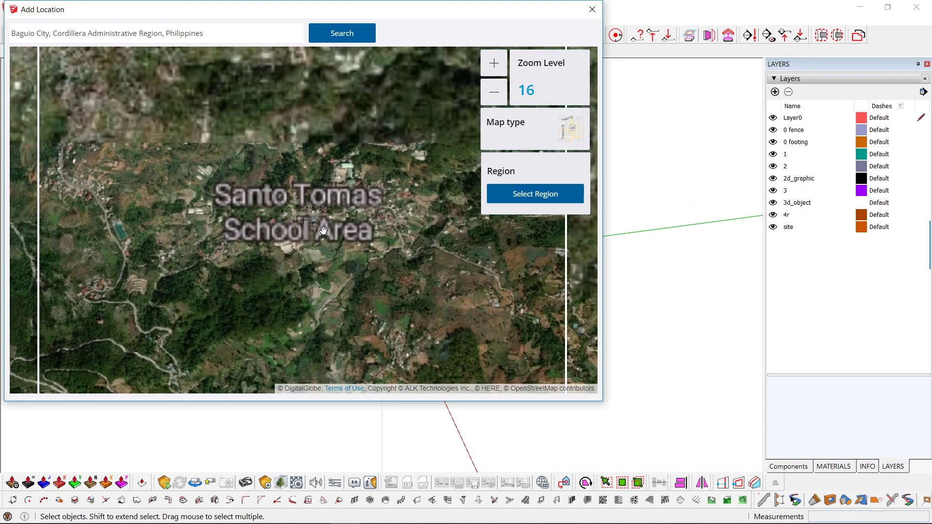
scroll(301, 190, up, 2)
scroll(308, 204, down, 1)
scroll(314, 221, up, 1)
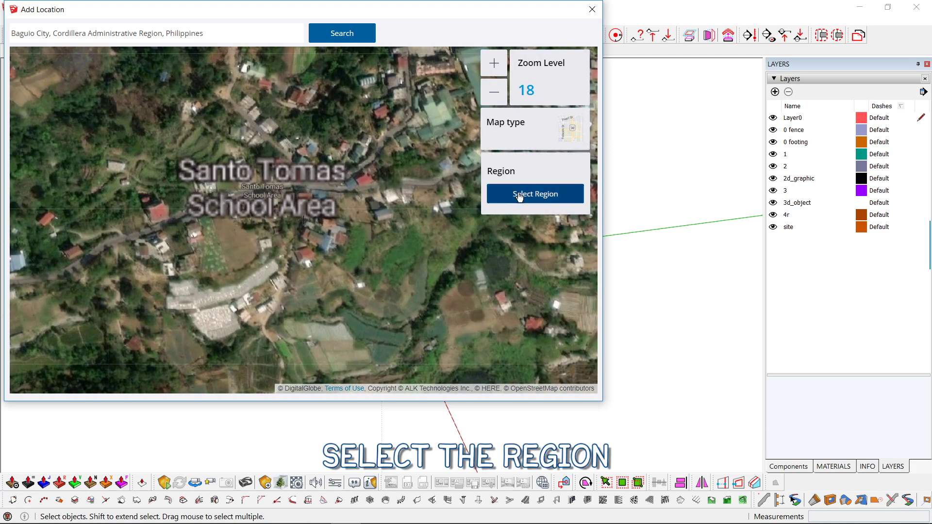
click(539, 202)
drag(331, 158, 419, 263)
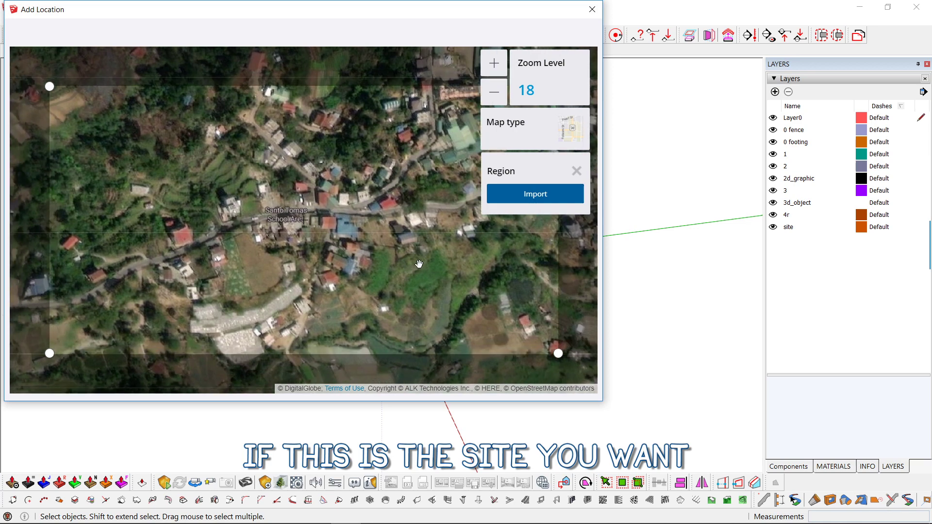
click(534, 203)
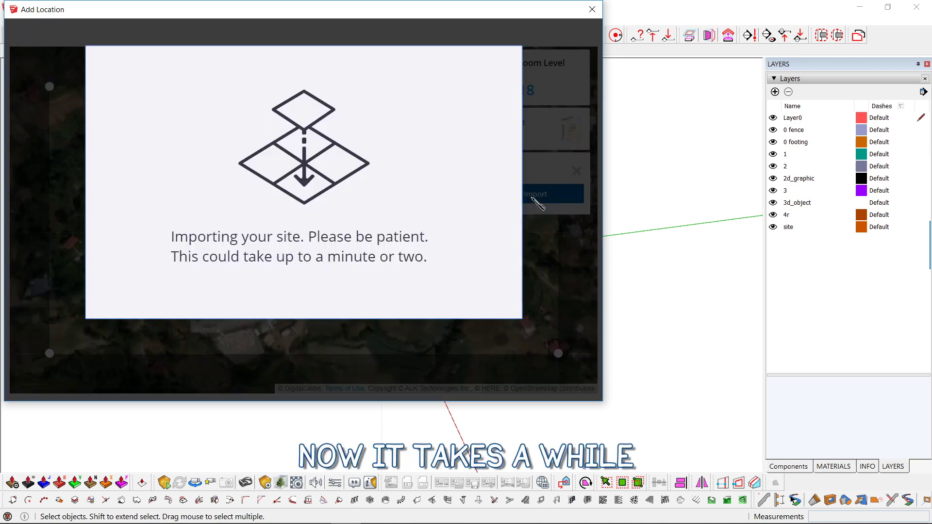
click(505, 292)
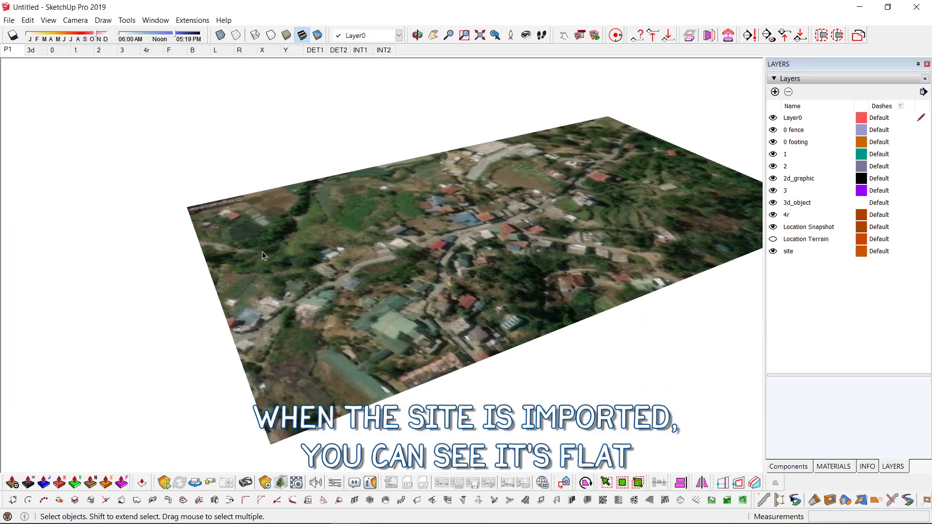
Trace the main road across the flat site image with the Freehand tool in top view
scroll(359, 251, down, 3)
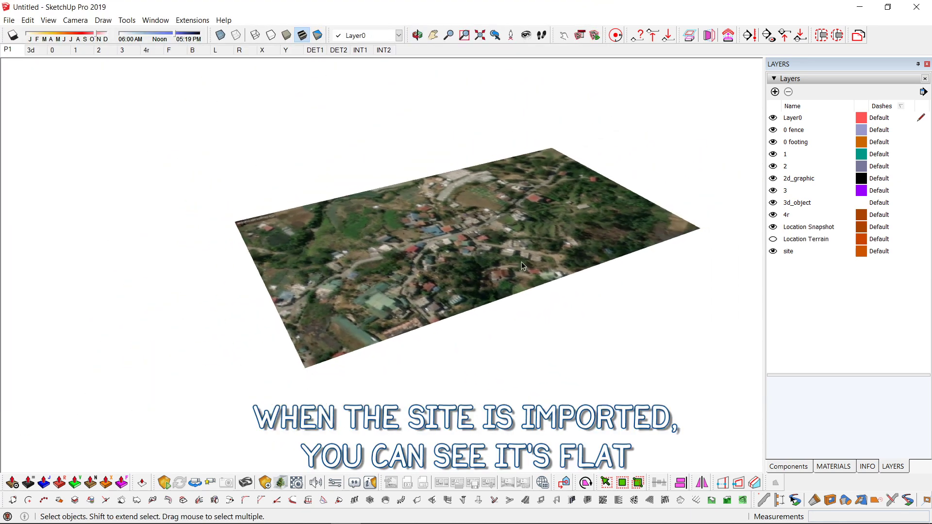
middle_drag(645, 259, 450, 284)
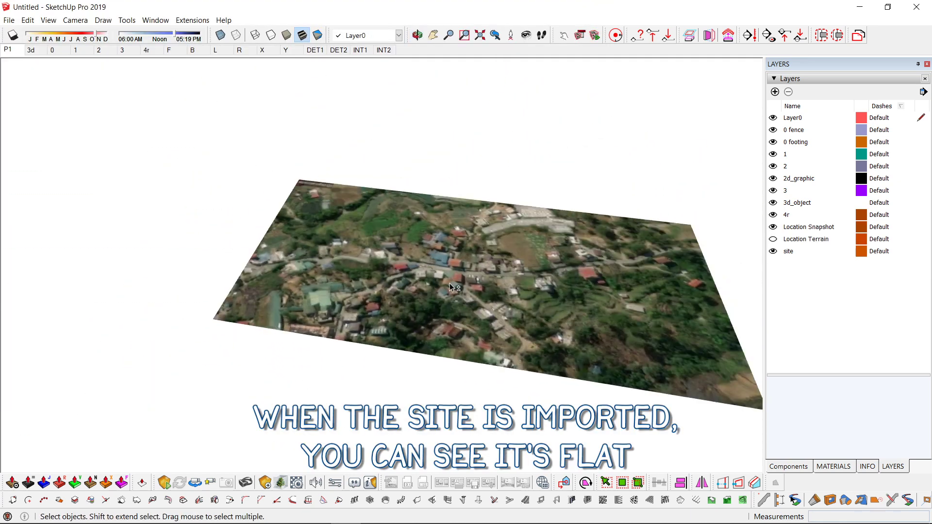
key(F2)
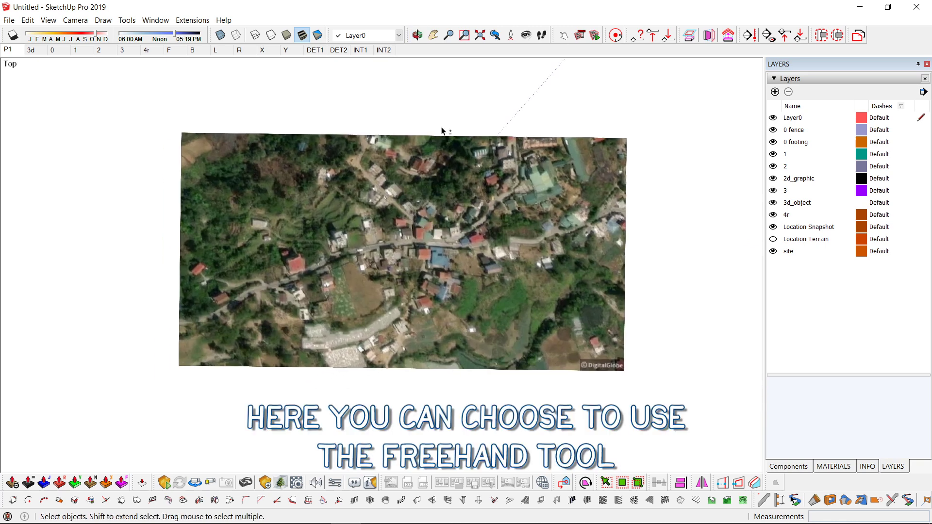
scroll(229, 304, up, 2)
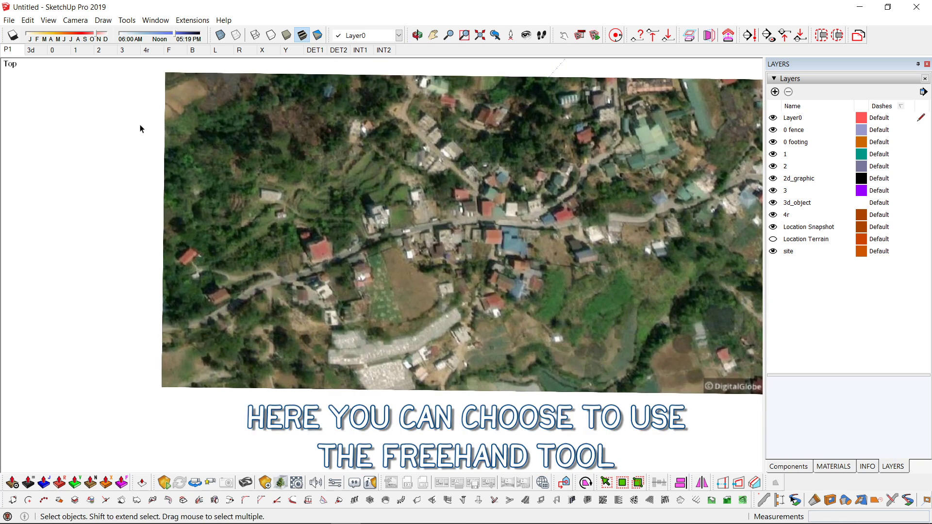
click(123, 20)
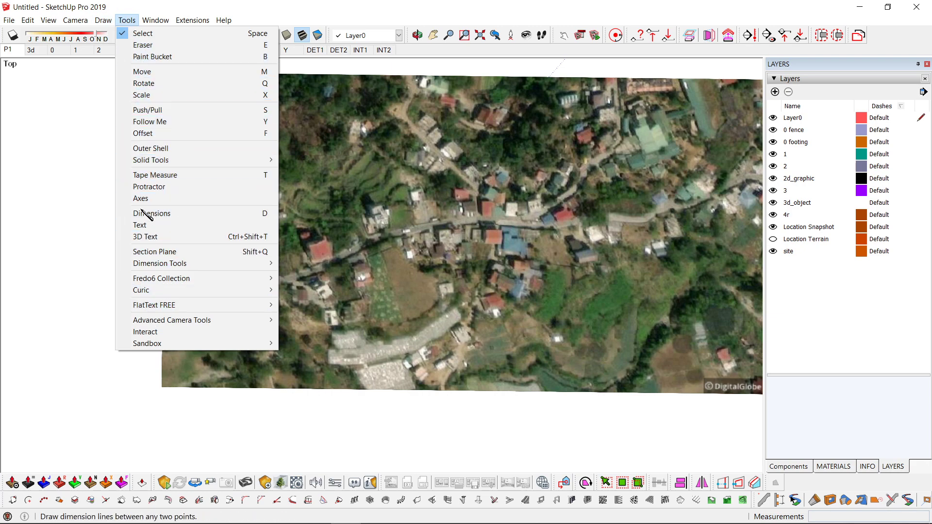
mouse_move(102, 18)
mouse_move(160, 34)
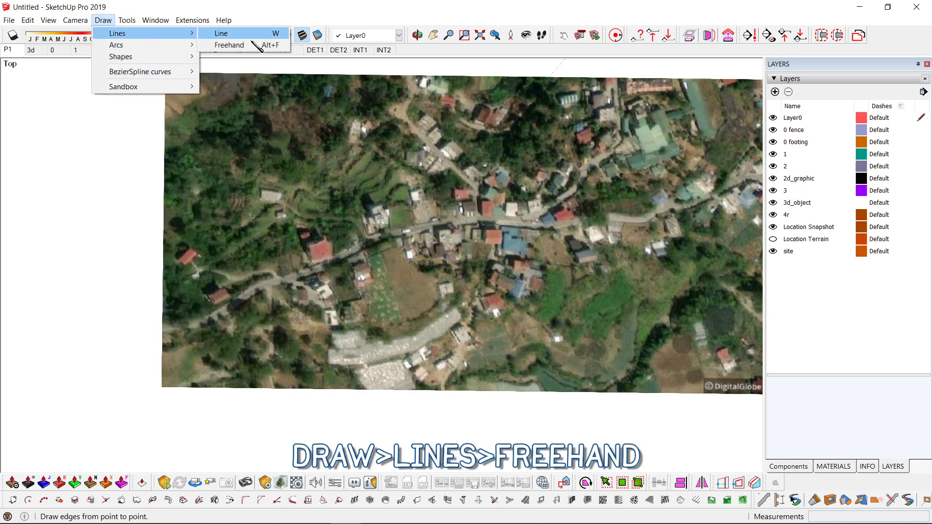
click(265, 48)
scroll(405, 248, up, 1)
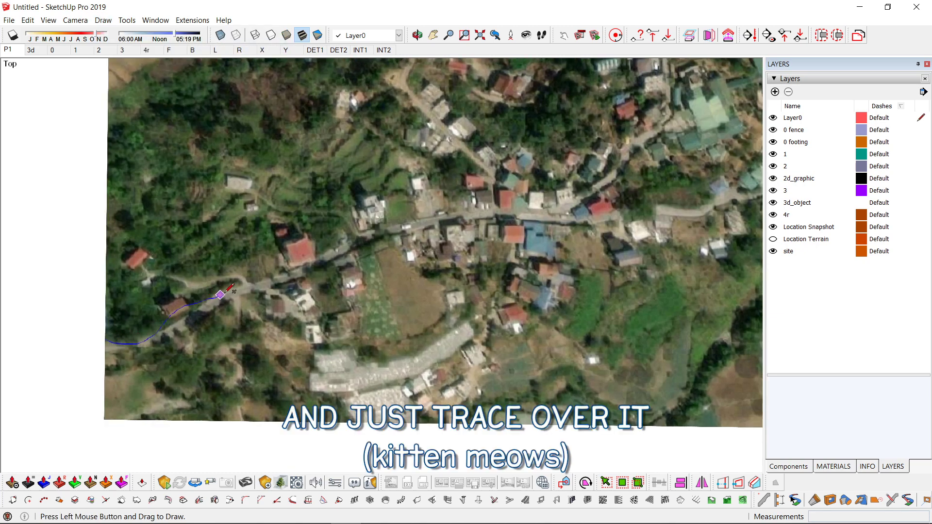
mouse_move(224, 293)
mouse_down()
mouse_move(300, 263)
mouse_move(520, 224)
mouse_move(689, 220)
mouse_up()
scroll(681, 225, down, 1)
shift+middle_drag(630, 253, 462, 292)
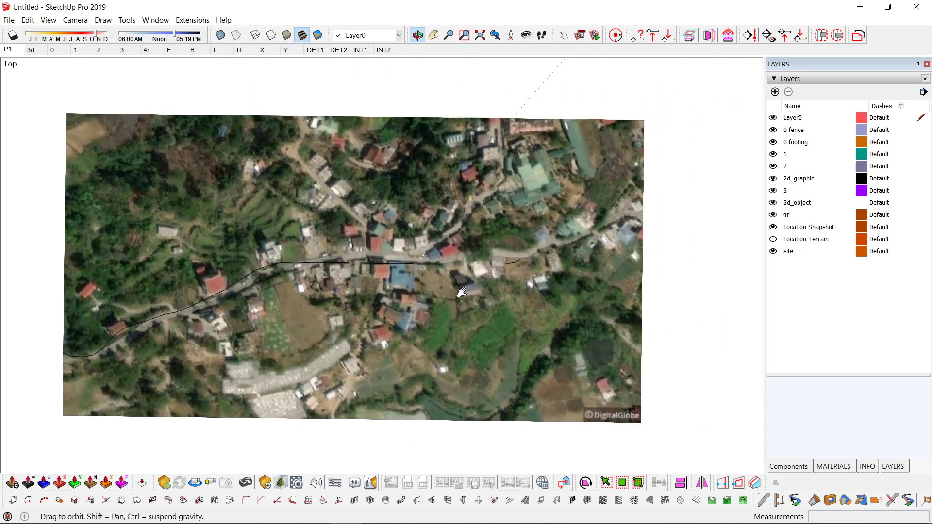
mouse_move(566, 229)
middle_down()
mouse_move(690, 170)
mouse_move(619, 61)
mouse_move(500, 152)
mouse_move(626, 196)
middle_up()
Delete the freehand road lines from the flat site image
key(space)
drag(629, 198, 619, 231)
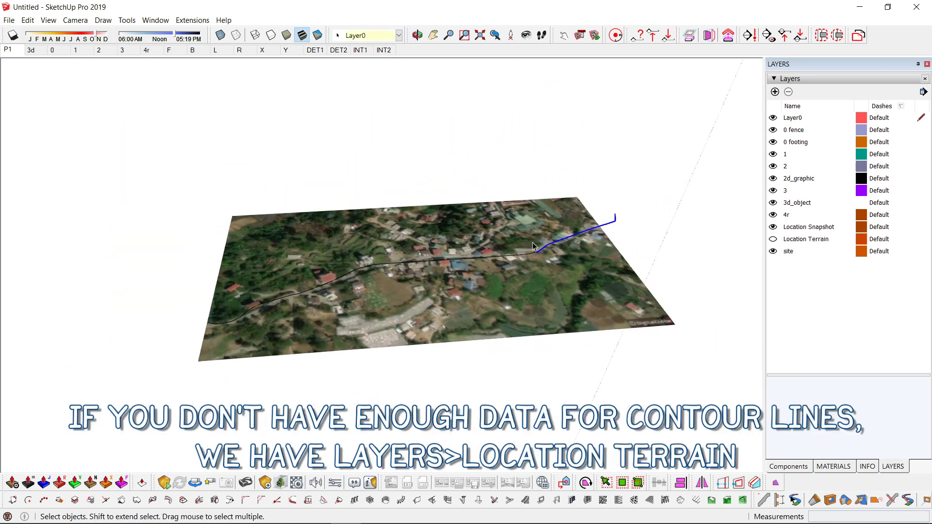
click(300, 301)
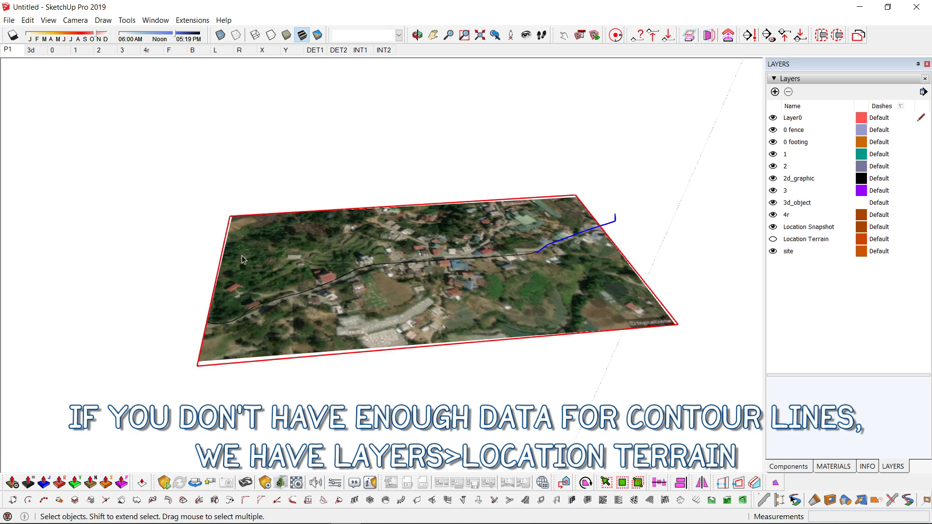
key(Delete)
click(591, 129)
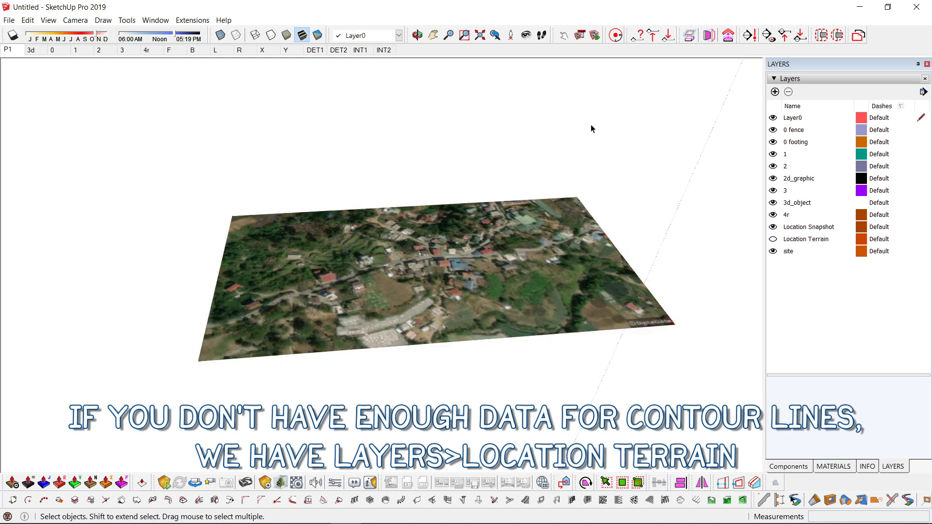
Make the Location Terrain layer visible to show the site's 3D terrain
middle_drag(403, 227, 442, 215)
scroll(441, 278, up, 2)
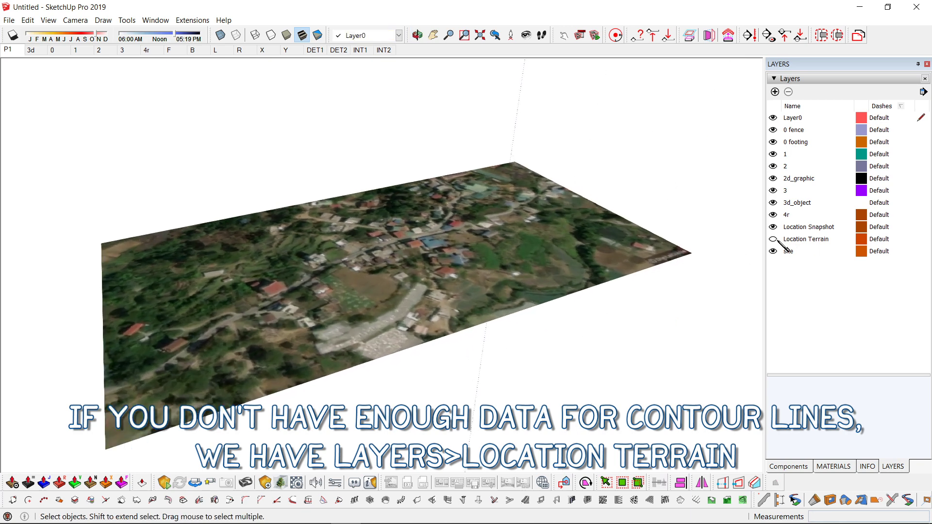
click(778, 242)
click(773, 239)
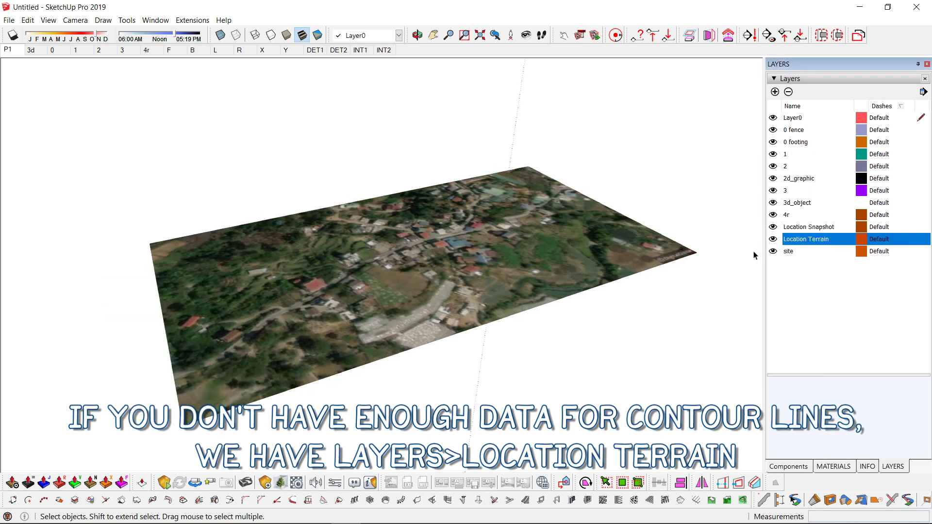
middle_drag(753, 254, 379, 387)
Trace the road over the 3D terrain with the Freehand tool
click(395, 251)
middle_drag(395, 252, 182, 254)
mouse_move(563, 221)
middle_down()
mouse_move(470, 292)
mouse_move(428, 221)
mouse_move(441, 272)
middle_up()
scroll(470, 292, up, 3)
scroll(456, 288, down, 2)
key(alt+f)
middle_drag(266, 203, 247, 235)
scroll(168, 296, up, 2)
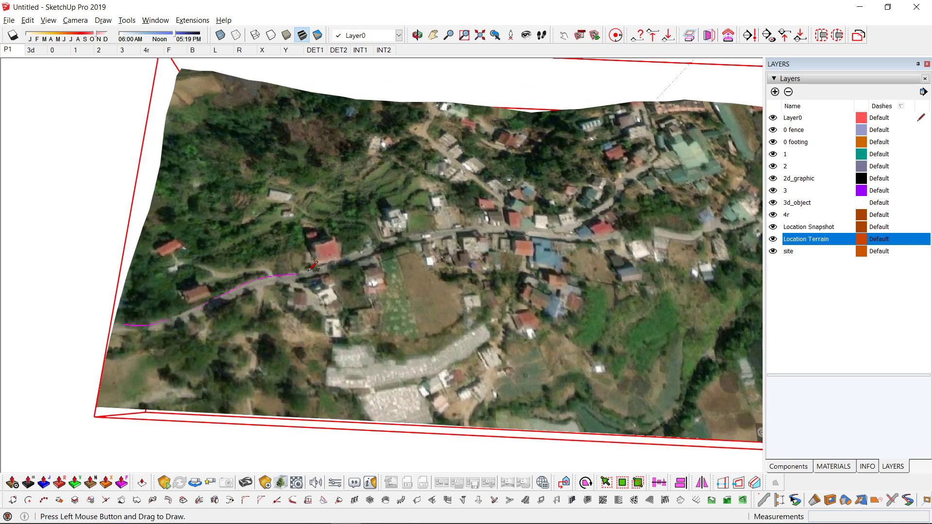
drag(311, 269, 415, 235)
middle_drag(699, 205, 385, 183)
scroll(268, 192, down, 5)
Delete the freehand line traced over the terrain and clear the selection
key(space)
drag(254, 180, 476, 235)
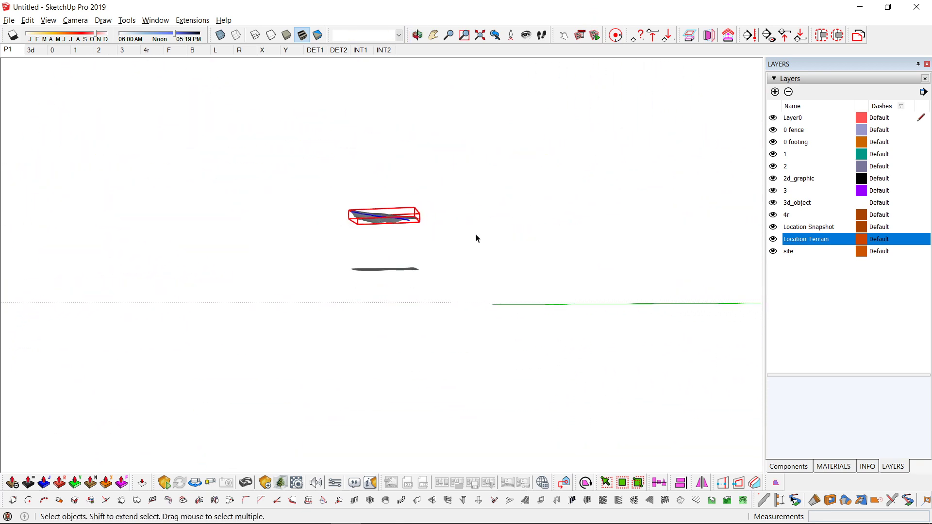
key(Delete)
key(ctrl+shift+t)
scroll(404, 293, up, 3)
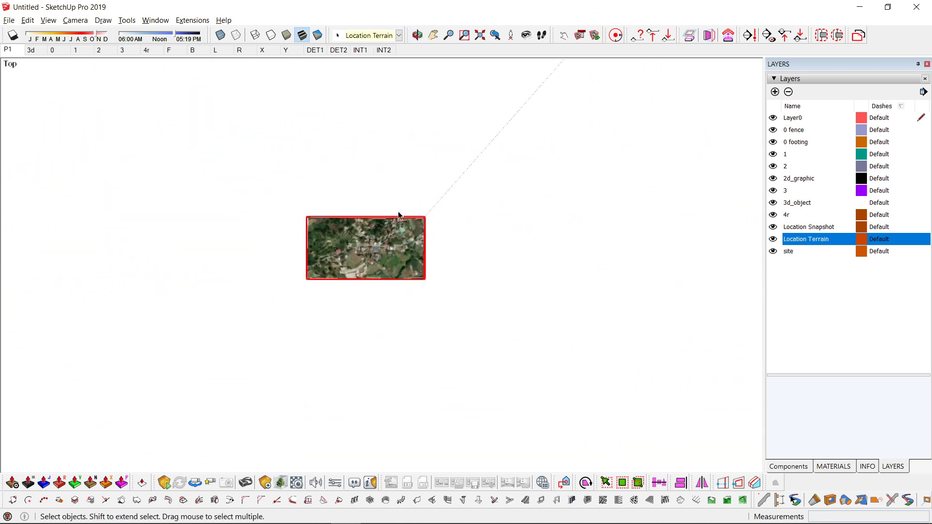
scroll(390, 235, up, 2)
ctrl+shift+drag(474, 156, 240, 344)
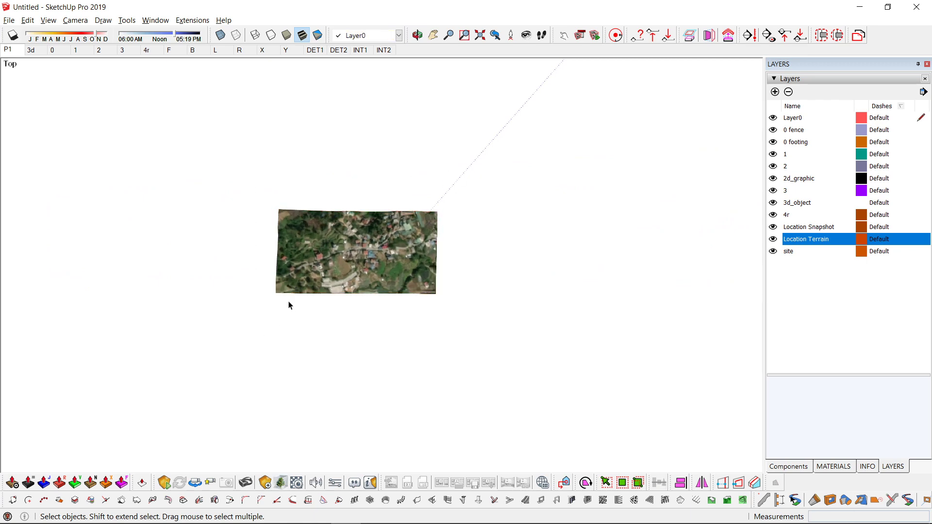
Examine the relief of the terrain and its position above the flat site image from several angles
scroll(338, 282, up, 2)
click(336, 278)
middle_drag(412, 238, 552, 129)
key(v)
key(v)
key(v)
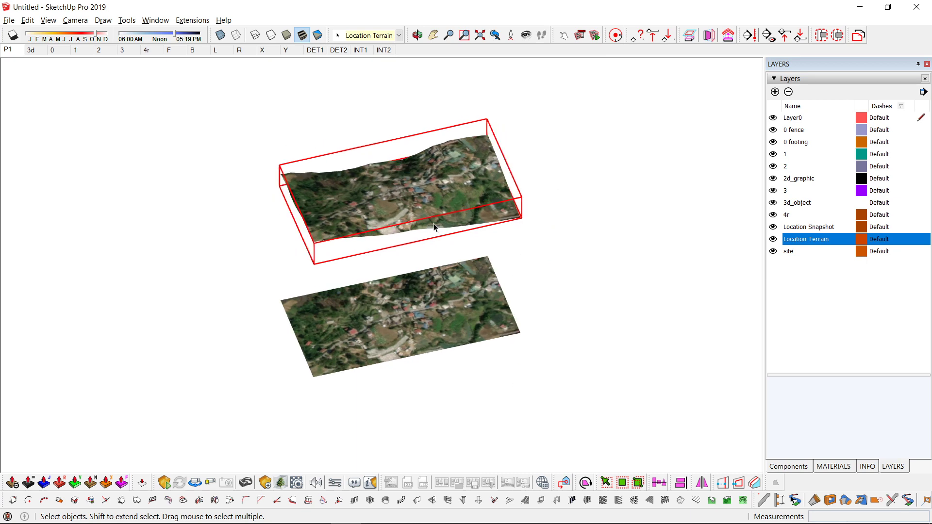
scroll(466, 200, up, 4)
scroll(472, 194, down, 1)
click(608, 183)
middle_drag(602, 186, 408, 223)
key(t)
scroll(442, 351, down, 2)
middle_drag(442, 352, 490, 363)
click(470, 369)
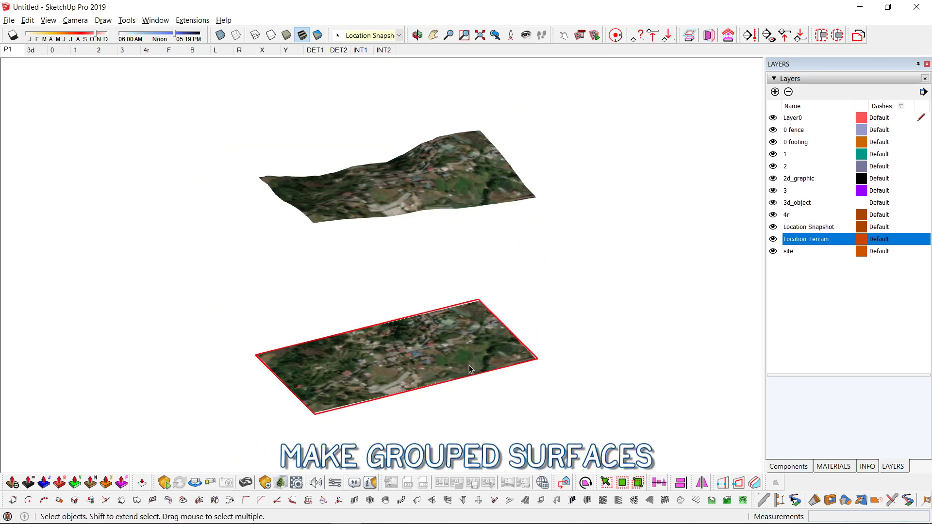
Draw a horizontal rectangle larger than the site between the flat image and the terrain
key(r)
click(246, 249)
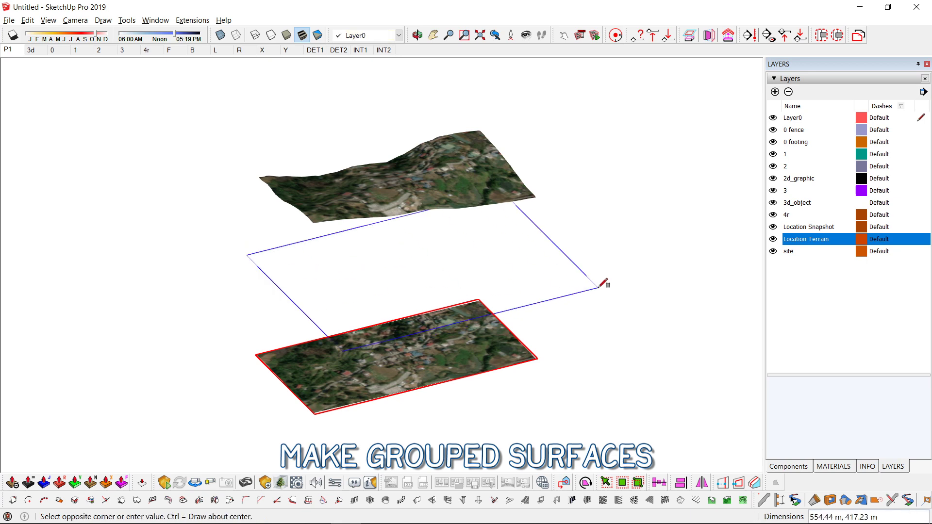
click(609, 262)
mouse_move(612, 260)
middle_down()
mouse_move(594, 134)
mouse_move(421, 281)
middle_up()
Move the rectangular surface vertically up to the base of the terrain
click(421, 281)
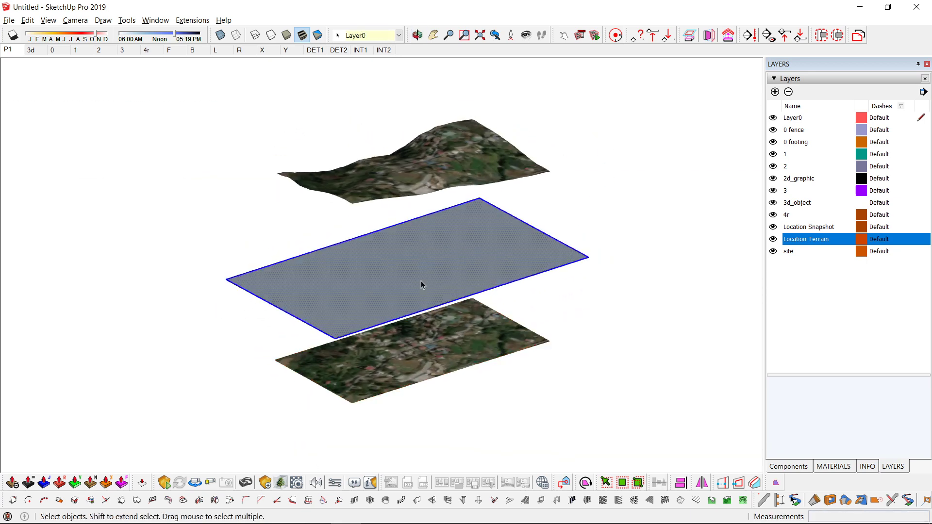
key(m)
click(421, 280)
middle_drag(495, 145, 566, 185)
Copy the rectangular surface 2 m up along the blue axis and repeat it as a 10X array
key(m)
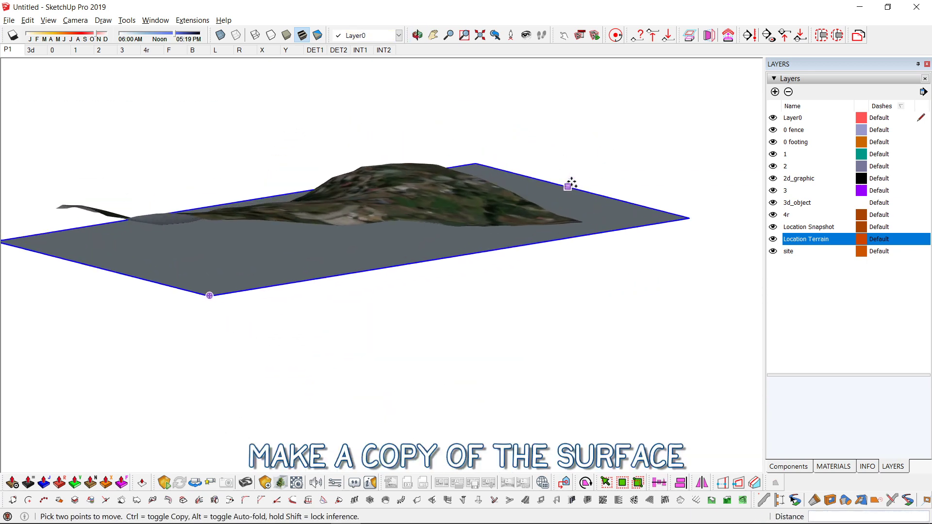
key(ctrl)
click(576, 175)
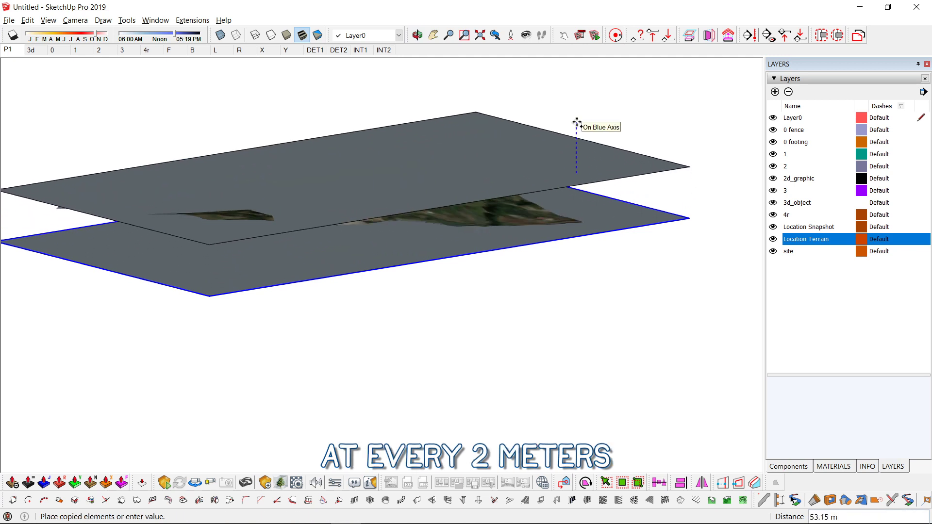
text(2)
key(Return)
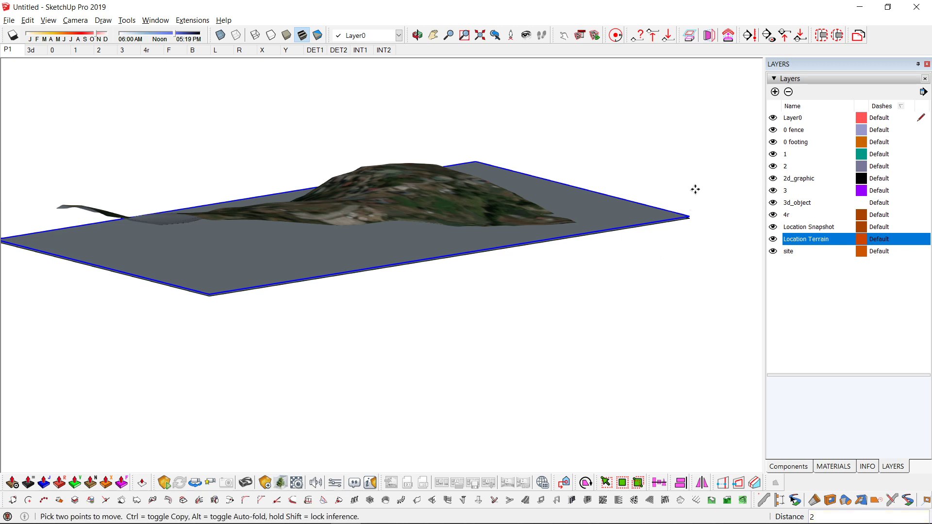
text(10X)
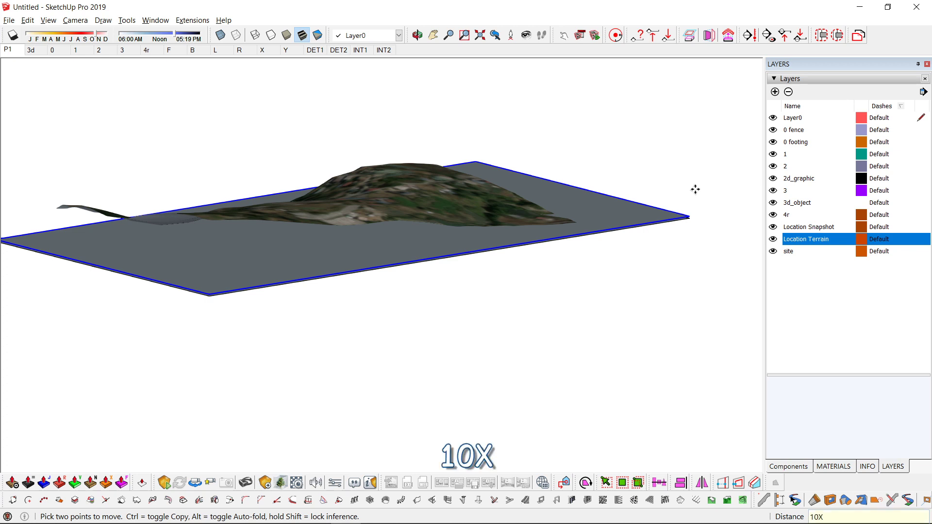
key(Return)
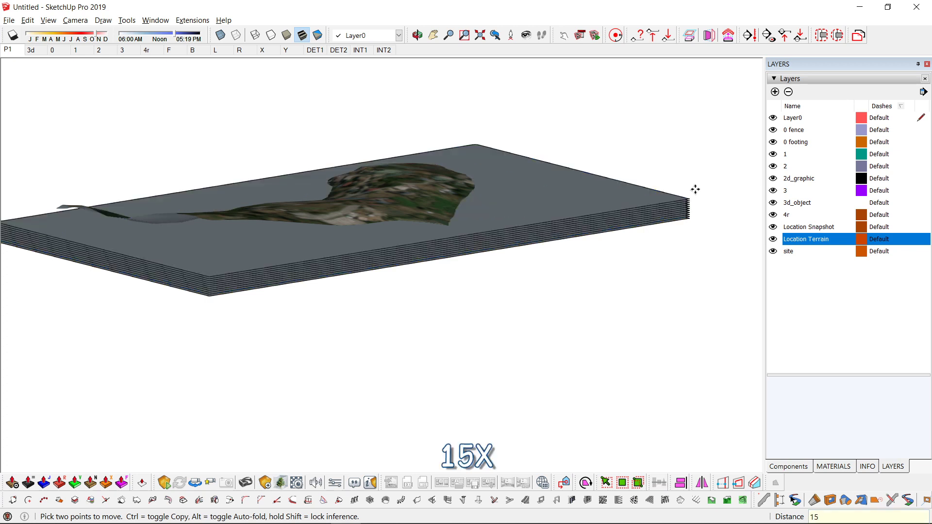
Extend the array of 2 m spaced horizontal surfaces from 15X through 20X to 30X copies
key(Return)
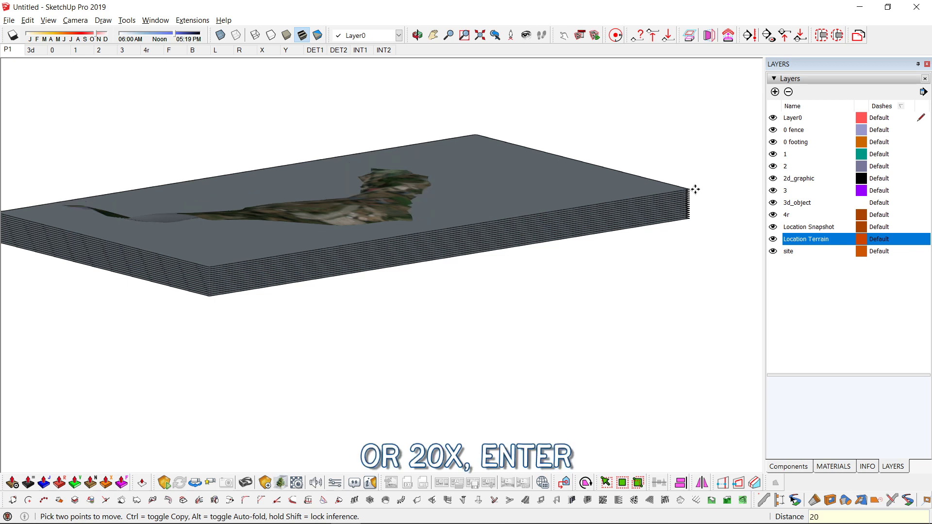
text(20x)
key(Return)
text(30)
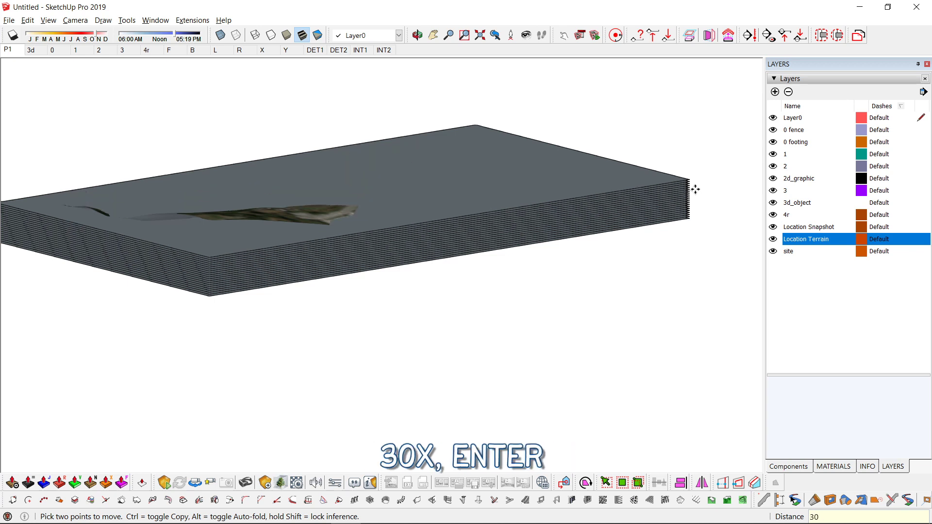
text(x)
key(Return)
key(space)
middle_drag(572, 214, 369, 157)
scroll(544, 209, up, 3)
middle_drag(544, 209, 607, 222)
scroll(607, 221, up, 1)
key(m)
click(553, 169)
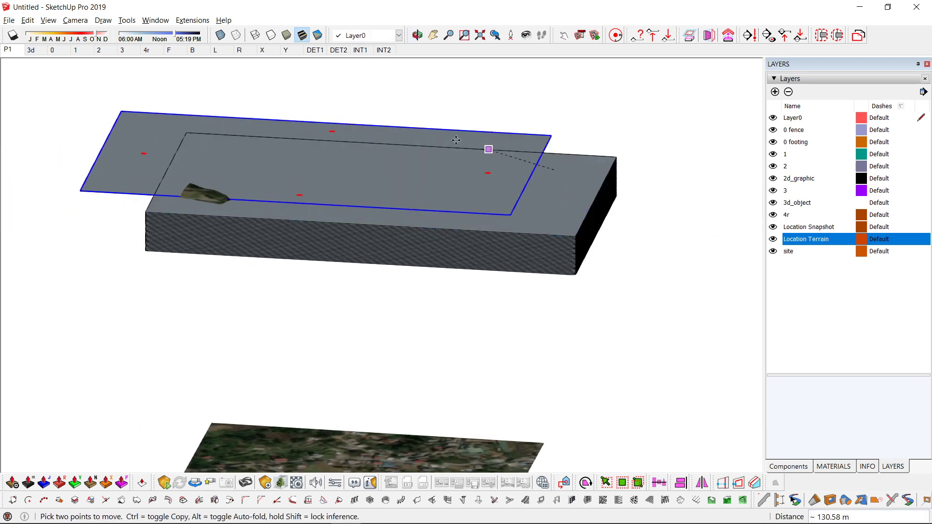
key(space)
click(558, 245)
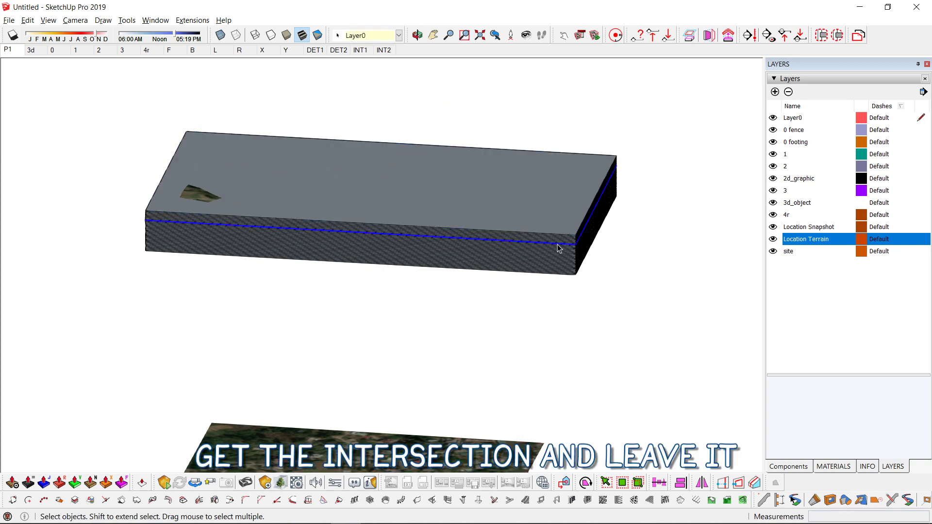
Select the terrain together with all stacked surfaces and intersect their faces with the selection
middle_drag(563, 250, 678, 172)
click(310, 200)
click(621, 189)
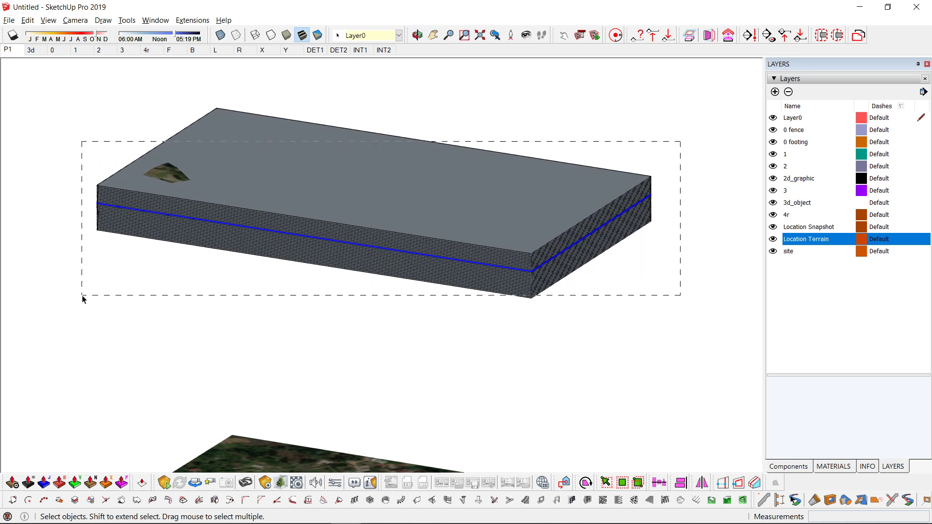
drag(82, 299, 82, 299)
right_click(225, 227)
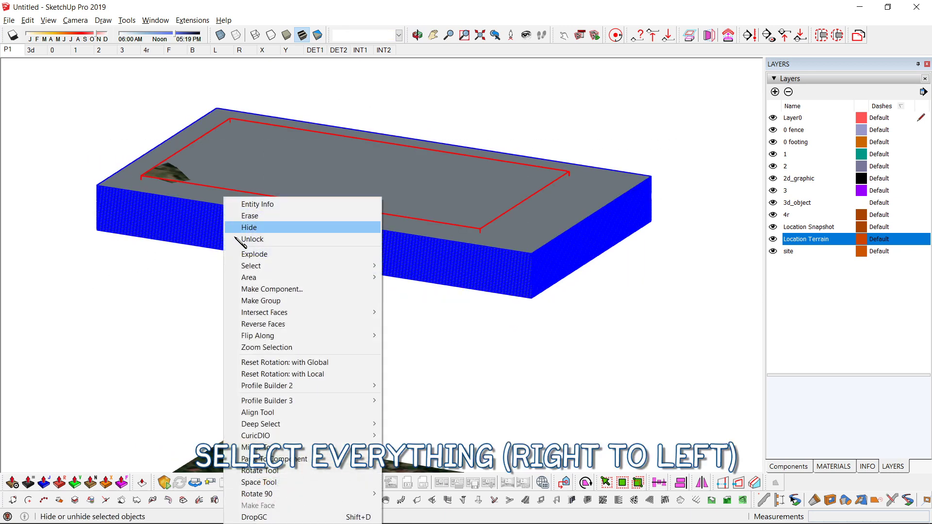
mouse_move(286, 313)
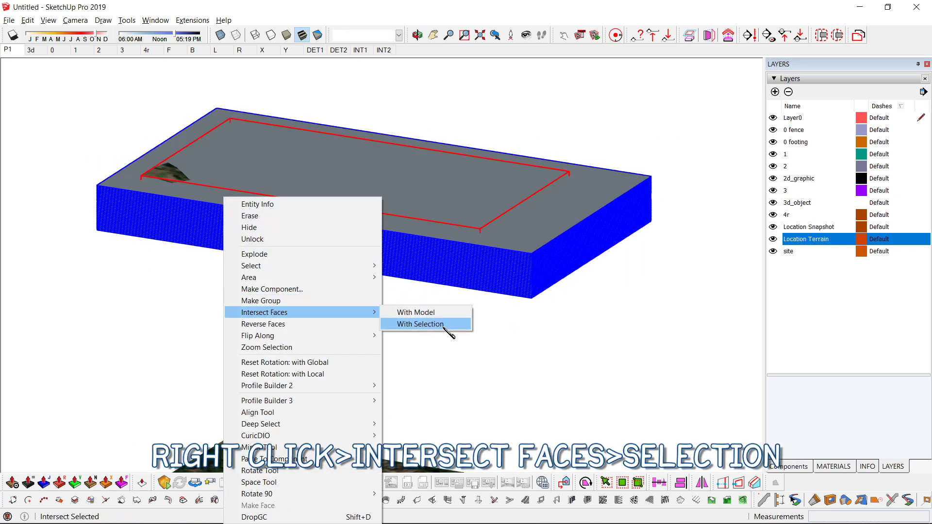
click(437, 324)
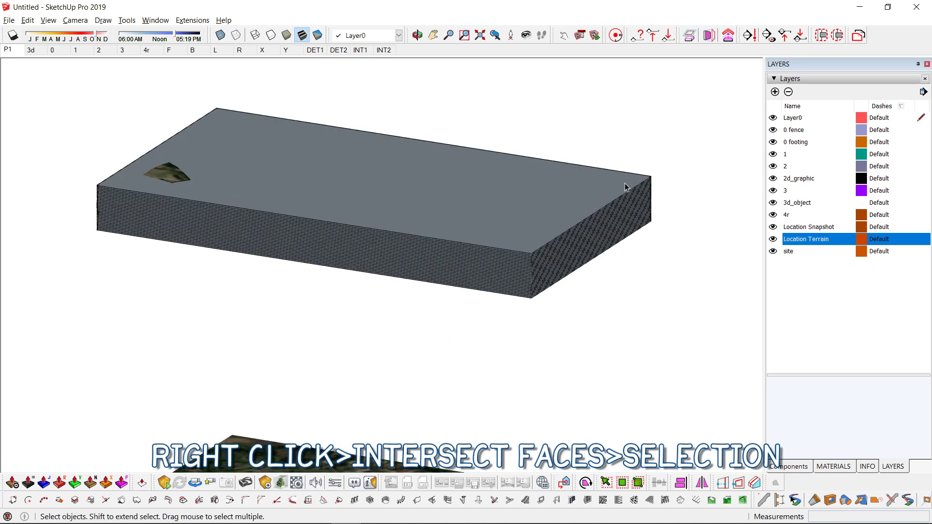
Delete the uppermost surfaces of the stack one by one to expose the intersection lines on the terrain
drag(686, 147, 646, 181)
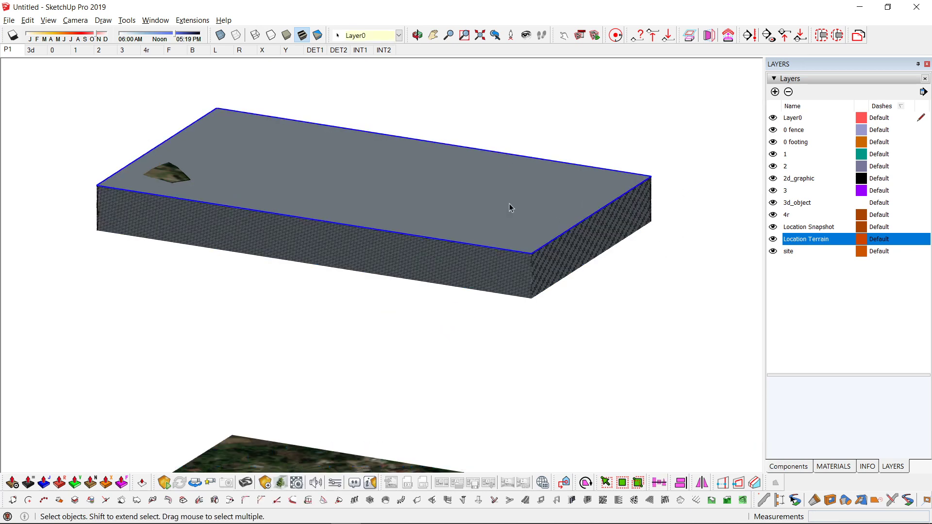
key(Delete)
middle_drag(373, 220, 363, 259)
scroll(360, 253, up, 2)
click(269, 223)
key(Delete)
scroll(191, 177, up, 2)
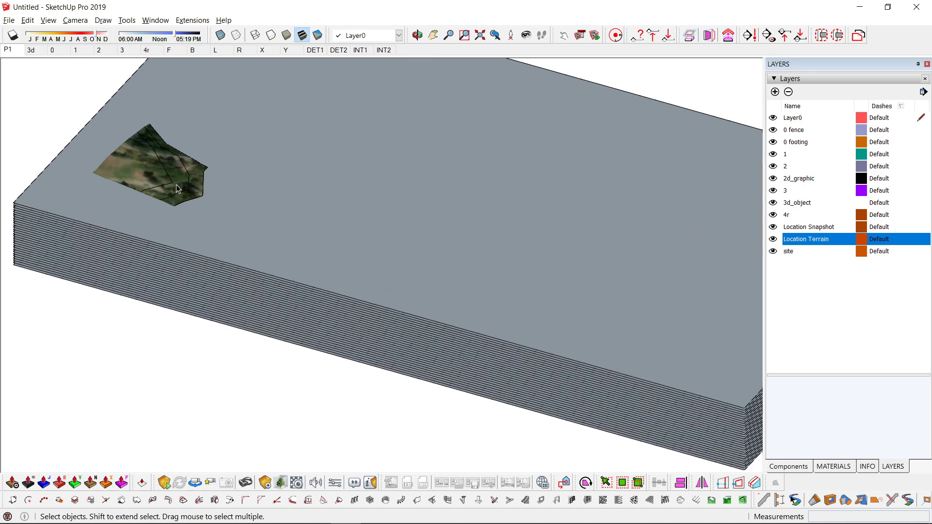
mouse_move(176, 188)
middle_down()
mouse_move(241, 270)
mouse_move(302, 312)
mouse_move(260, 316)
mouse_move(186, 225)
mouse_move(92, 277)
middle_up()
click(164, 246)
key(Delete)
scroll(165, 247, down, 1)
click(164, 246)
scroll(253, 192, up, 4)
mouse_move(249, 186)
middle_down()
mouse_move(265, 171)
mouse_move(263, 197)
middle_up()
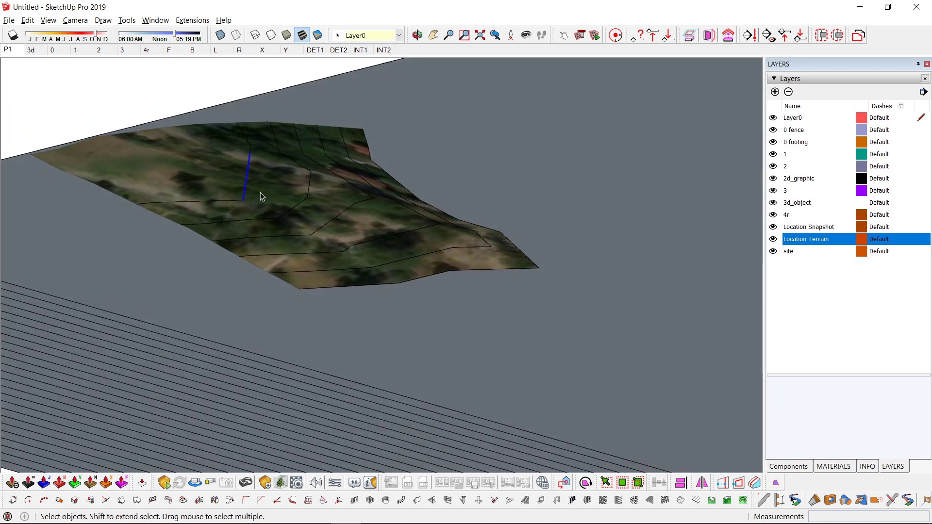
click(221, 207)
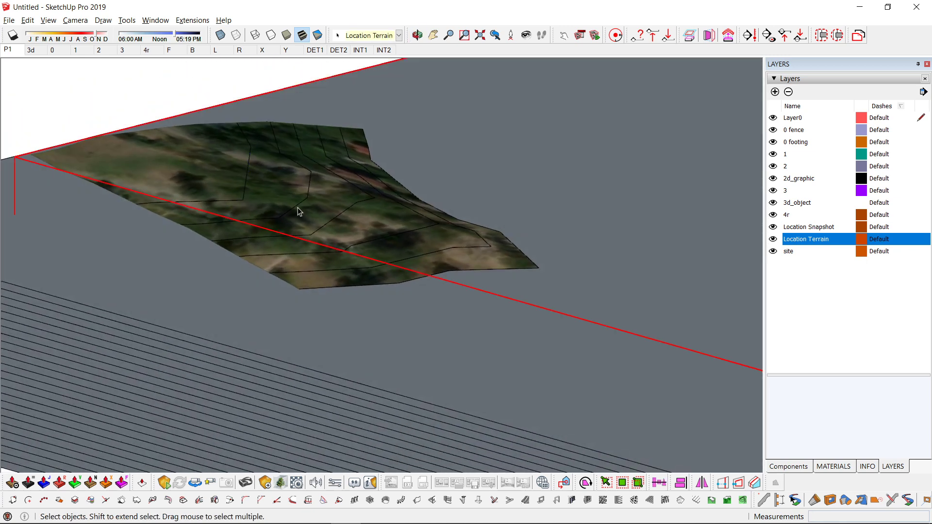
Select all remaining horizontal surfaces of the stack and hide them, leaving the terrain with its contour lines
scroll(296, 209, down, 8)
shift+middle_drag(292, 217, 323, 201)
drag(141, 172, 91, 329)
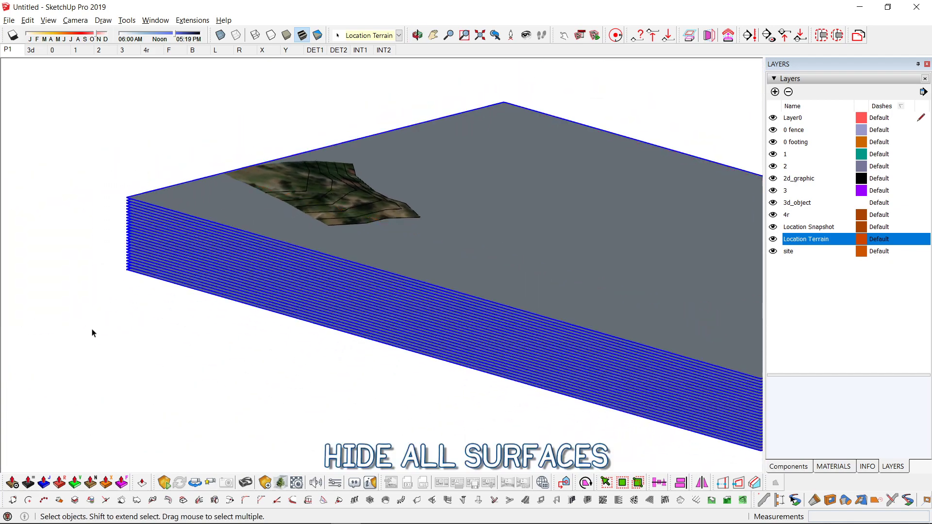
middle_drag(310, 245, 287, 304)
key(h)
scroll(352, 317, down, 4)
Try drawing an arc over a jagged contour line near the green field to smooth it
shift+middle_drag(393, 311, 326, 326)
scroll(266, 247, up, 3)
scroll(266, 251, up, 3)
scroll(291, 311, up, 5)
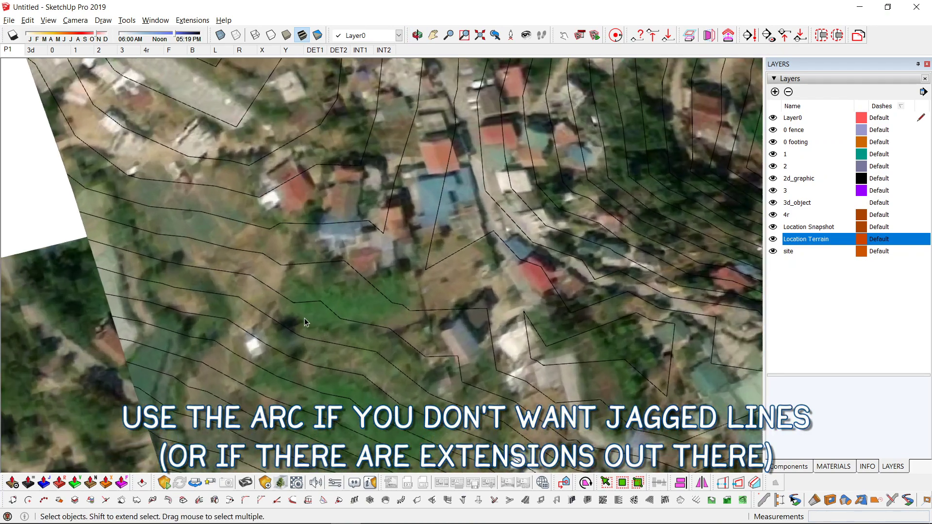
scroll(291, 291, up, 2)
key(a)
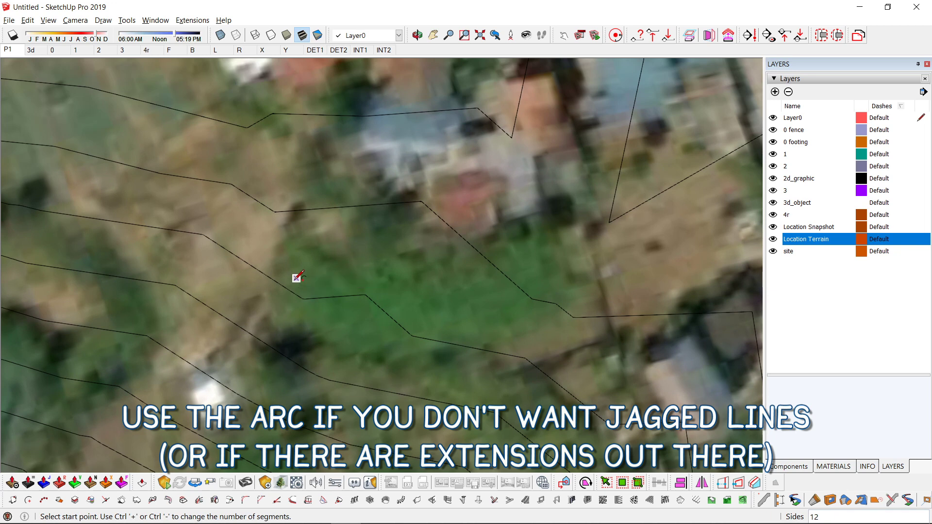
scroll(311, 294, up, 3)
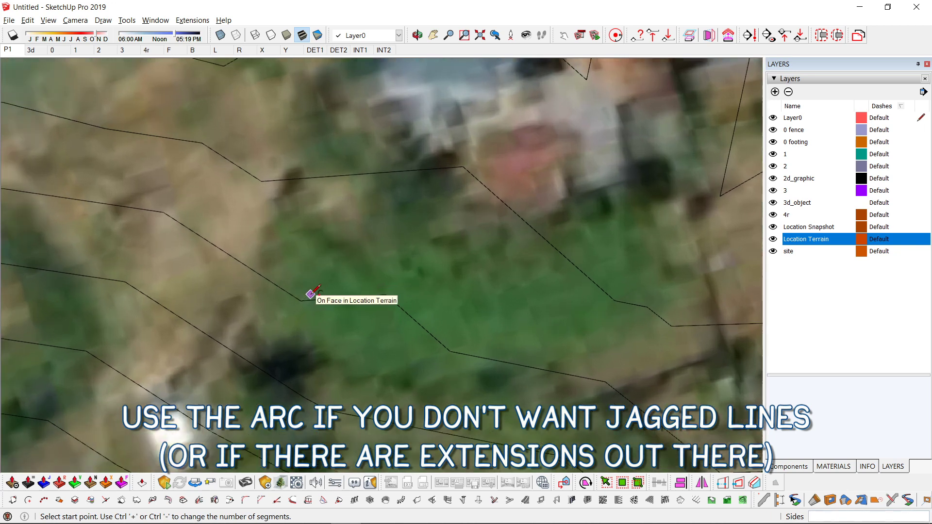
click(266, 278)
click(344, 298)
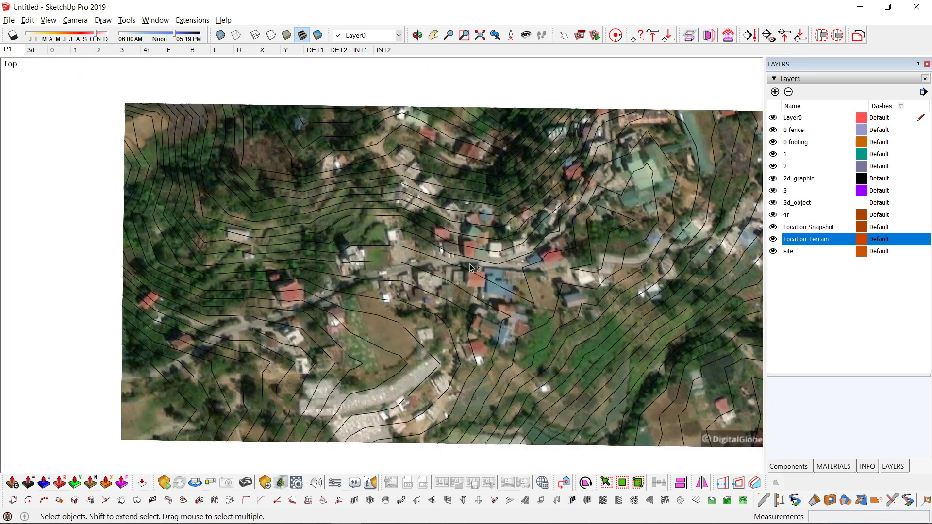
Unlock the Location Terrain object and hide it so that only the contour lines are left
click(452, 229)
scroll(449, 287, down, 2)
middle_drag(449, 288, 505, 67)
middle_drag(542, 240, 583, 199)
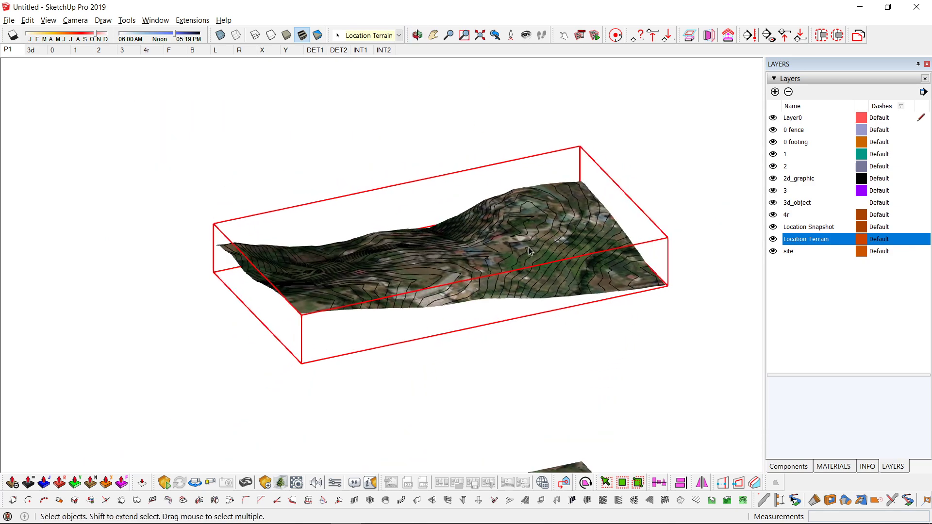
right_click(503, 262)
click(480, 272)
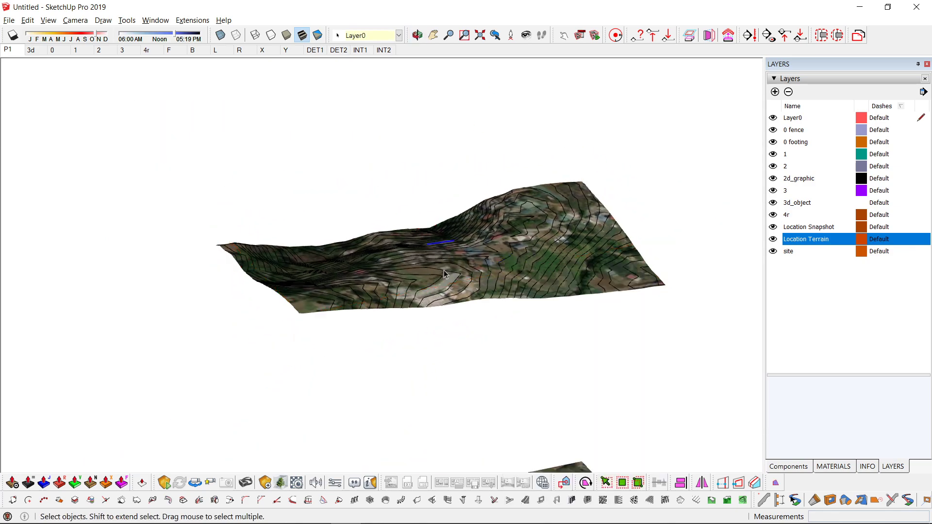
right_click(419, 282)
click(458, 232)
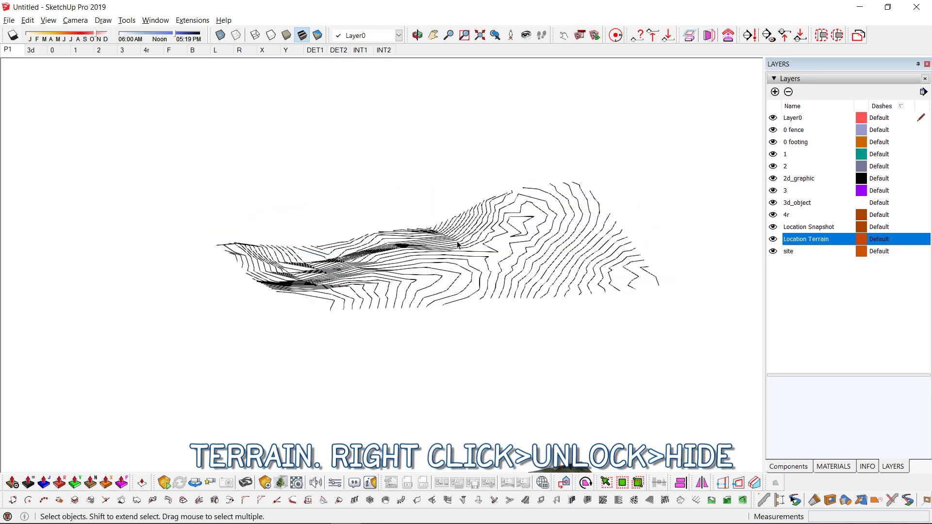
Select all the contour lines and combine them into one group
middle_drag(458, 245, 2, 239)
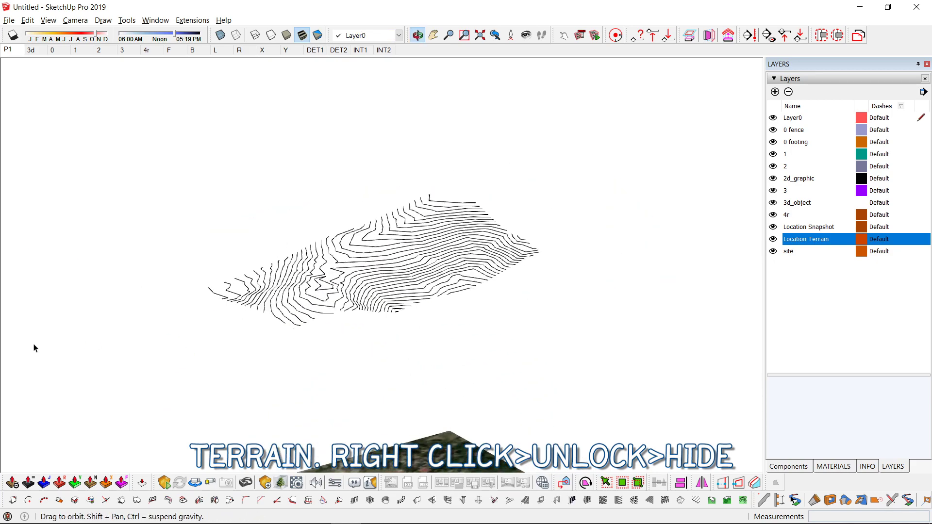
middle_drag(35, 348, 331, 316)
drag(136, 152, 662, 378)
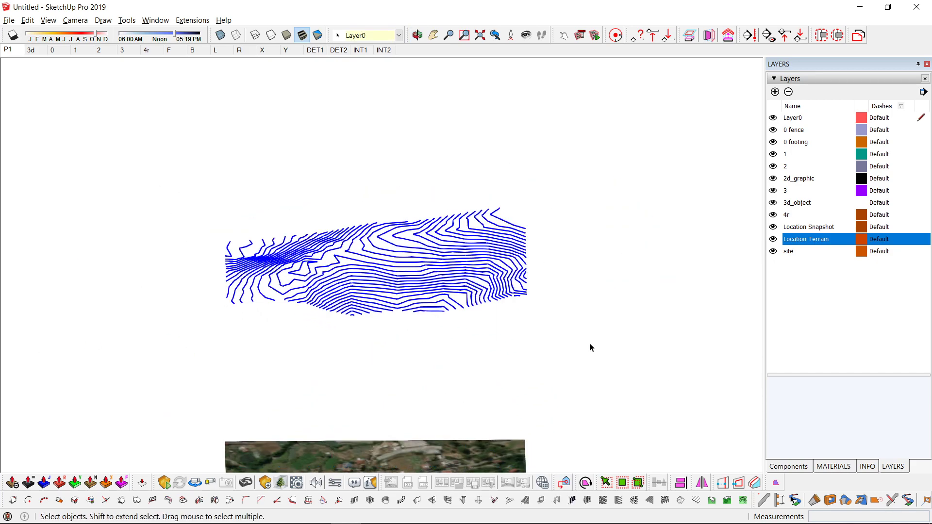
key(ctrl+g)
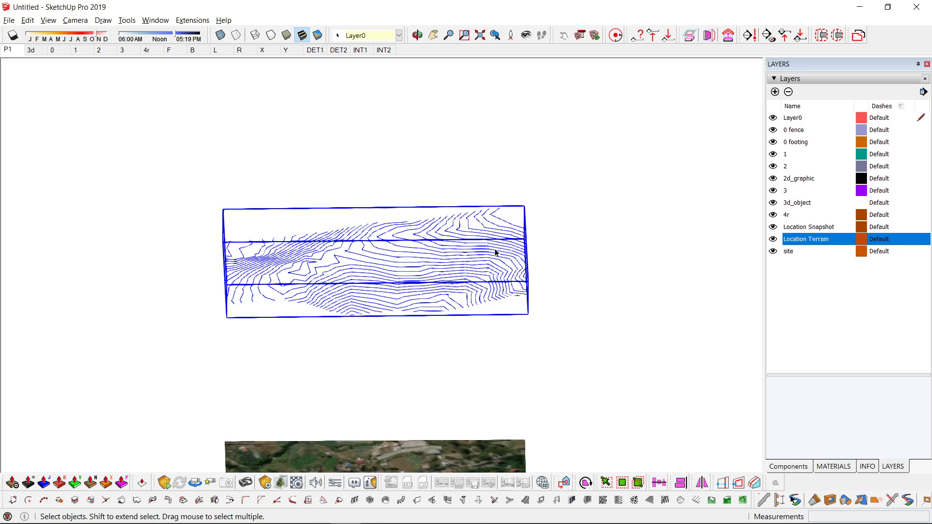
Copy the contour group along the red axis to a free spot beside the original as an archive
key(m)
key(ctrl)
click(475, 235)
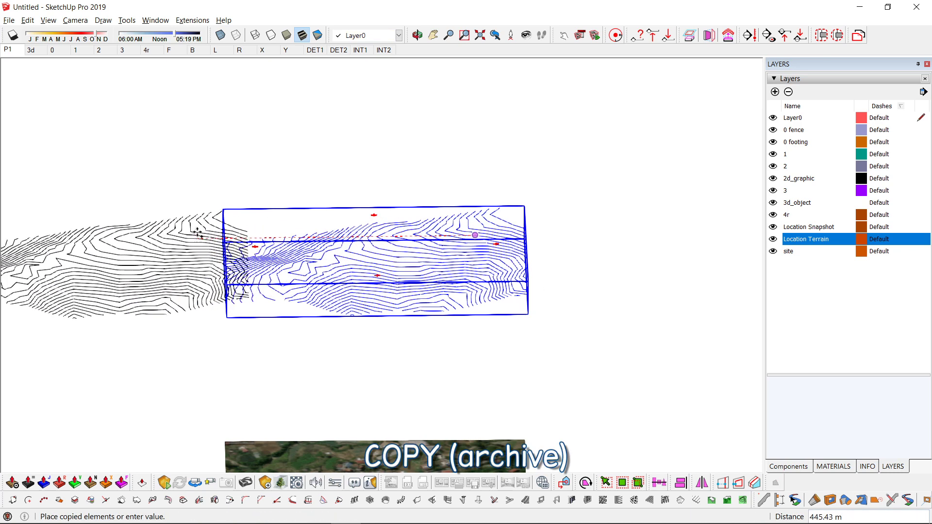
shift+middle_drag(196, 233, 427, 208)
click(309, 218)
key(space)
click(410, 250)
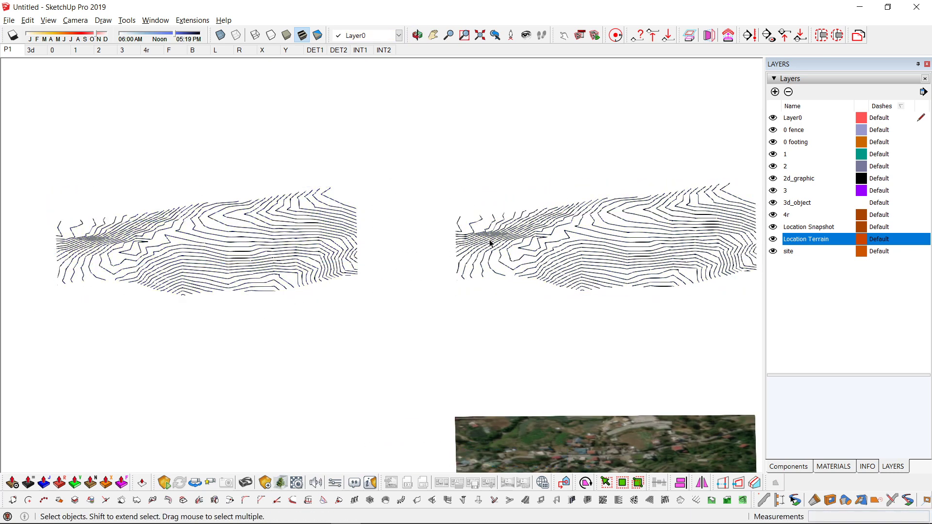
Explode the original contour group above the site image into separate lines
shift+middle_drag(684, 225, 549, 250)
double_click(513, 240)
key(Escape)
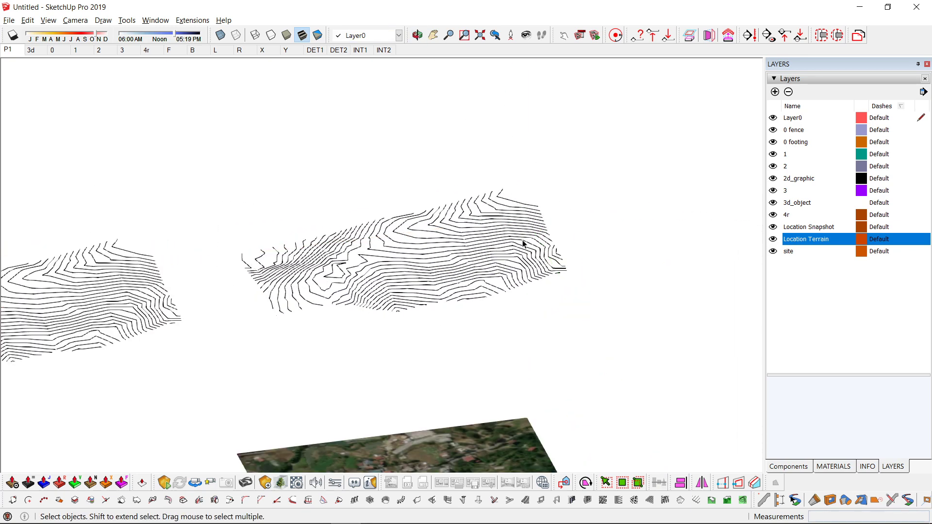
click(524, 243)
key(x)
scroll(512, 168, up, 2)
click(529, 159)
scroll(529, 160, up, 2)
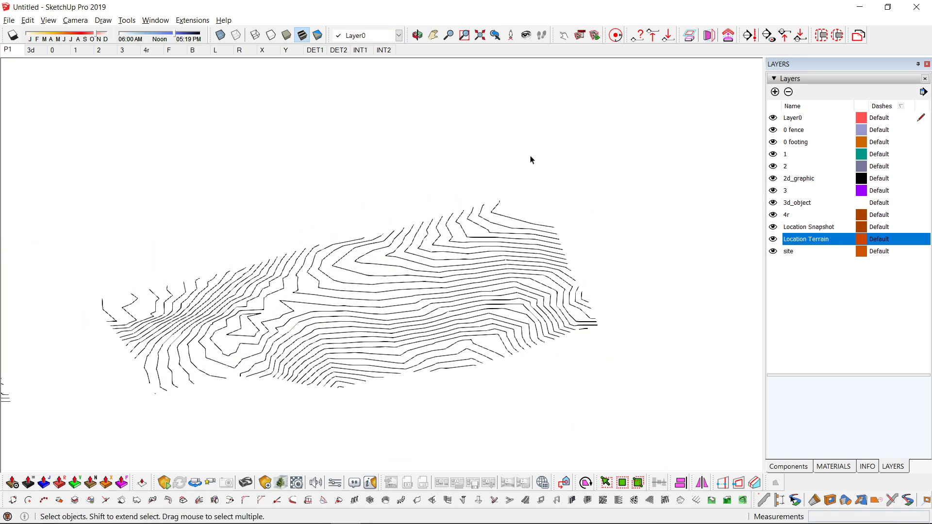
Display the Sandbox toolbar and place it in the free area above the contour lines
right_click(430, 39)
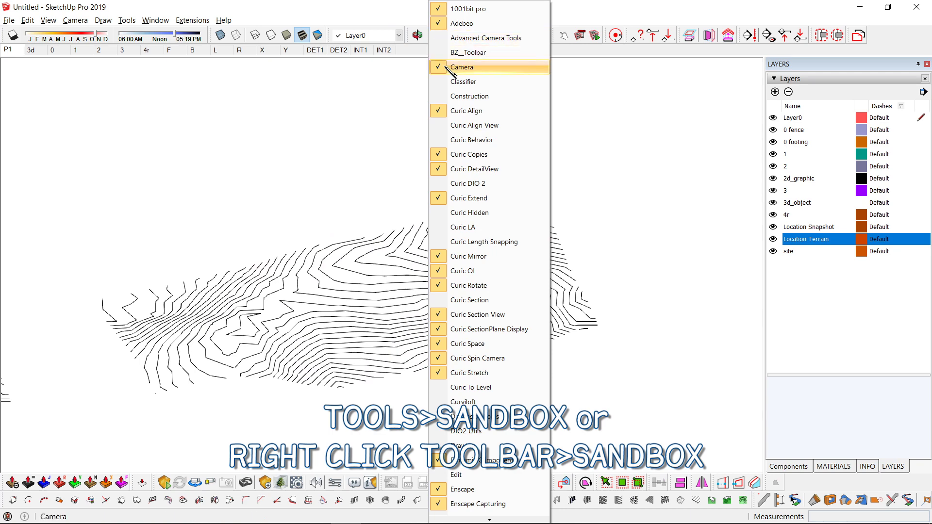
scroll(486, 335, down, 2)
scroll(492, 388, down, 5)
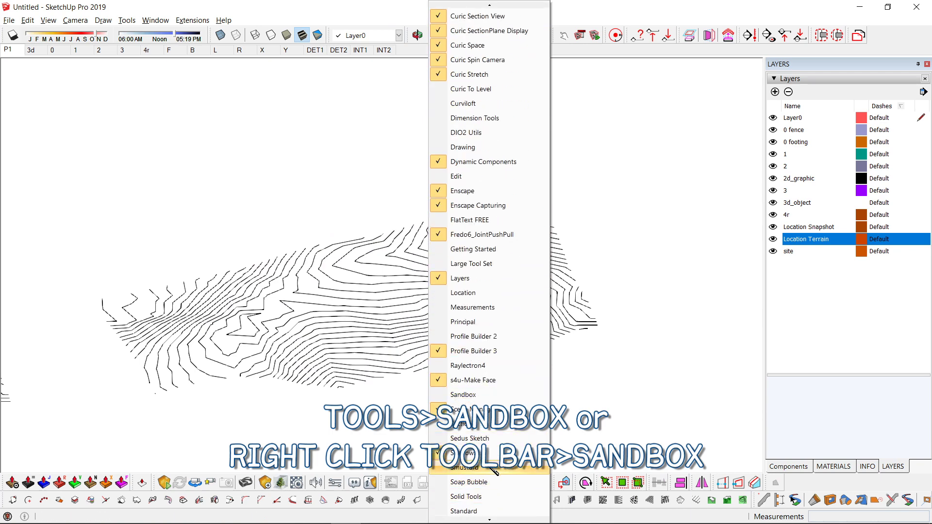
click(483, 396)
drag(258, 196, 606, 174)
Select all the exploded contour lines and generate a terrain surface with the Sandbox From Contours tool
mouse_move(501, 185)
middle_down()
mouse_move(487, 208)
mouse_move(583, 253)
mouse_move(486, 284)
middle_up()
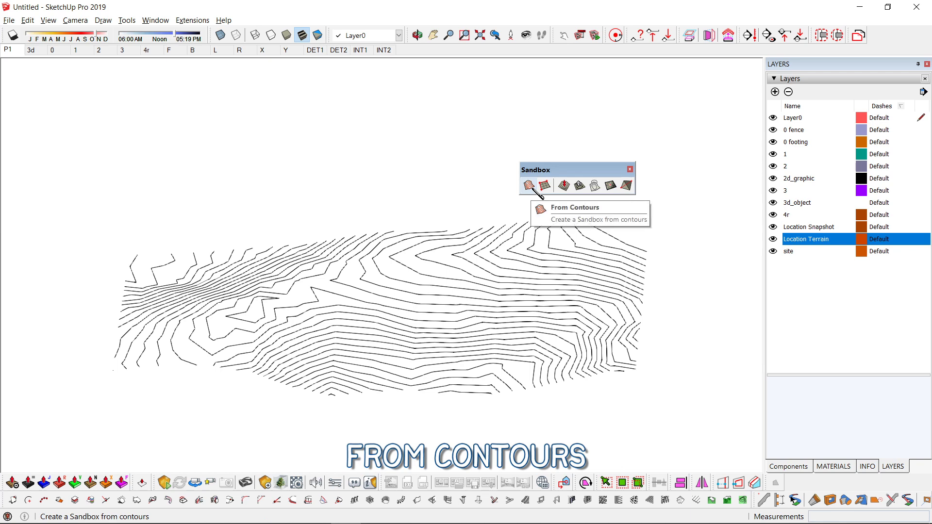
scroll(131, 248, down, 1)
drag(418, 384, 612, 421)
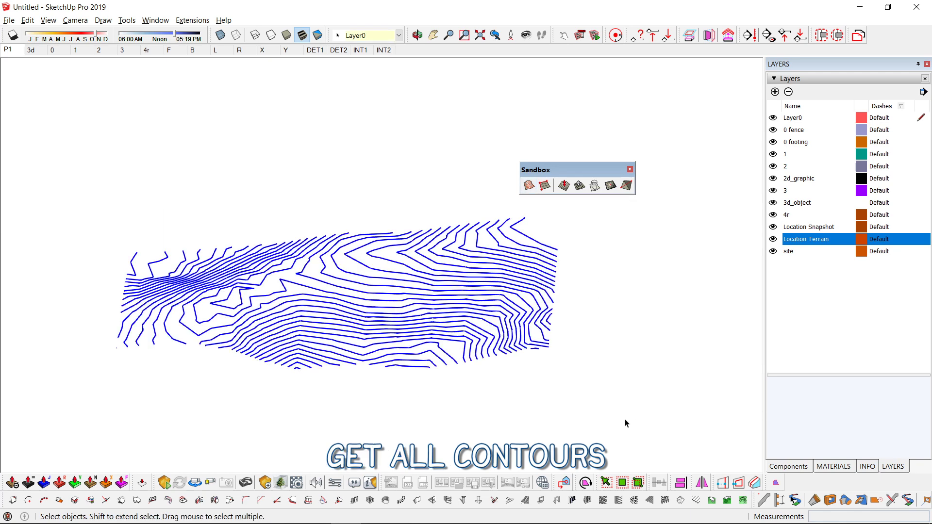
middle_drag(624, 423, 547, 364)
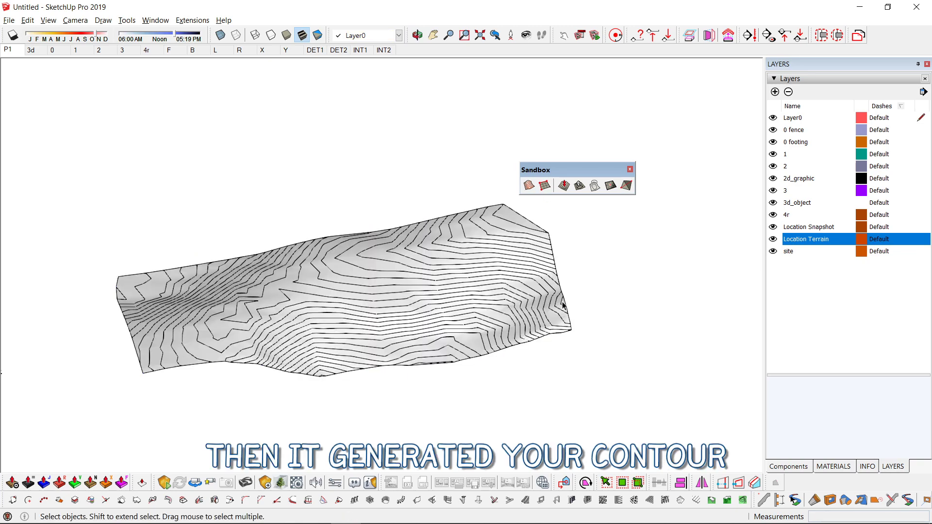
middle_drag(561, 345, 711, 377)
middle_drag(441, 343, 474, 320)
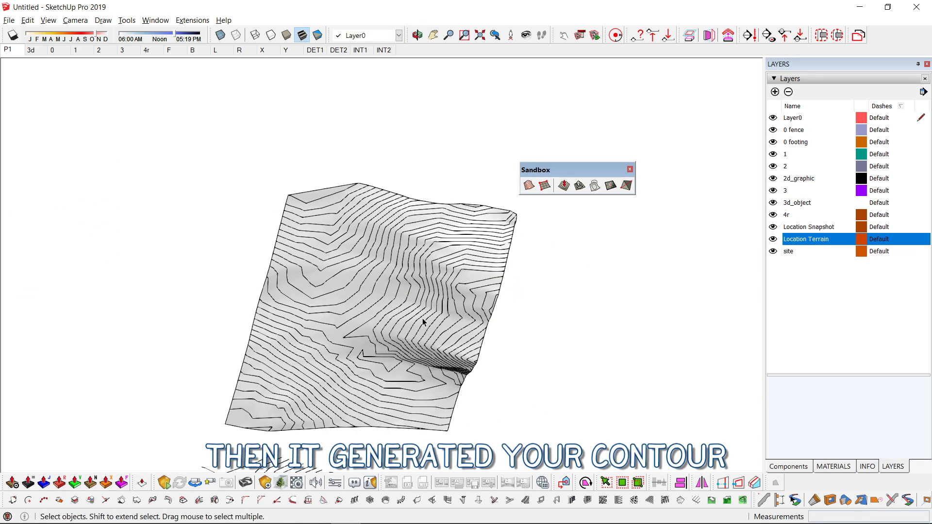
Try moving the generated terrain surface away from its contour lines
click(475, 321)
middle_drag(329, 312, 389, 306)
key(m)
click(446, 286)
click(446, 288)
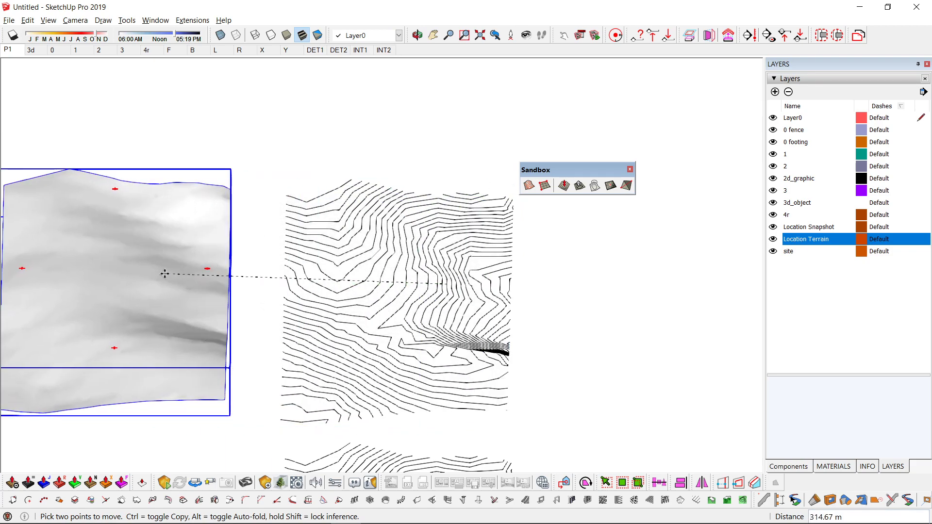
key(space)
middle_drag(490, 306, 440, 278)
key(m)
click(439, 278)
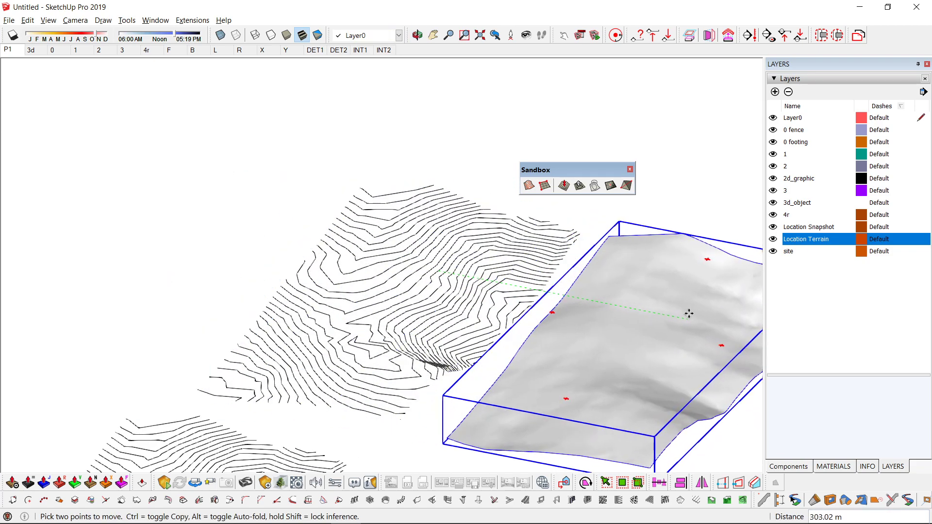
key(space)
Select the terrain surface again and test shifting it toward the archived contour copy, then cancel the move
drag(604, 301, 356, 436)
scroll(435, 362, down, 3)
click(495, 345)
middle_drag(495, 345, 356, 318)
scroll(509, 283, up, 3)
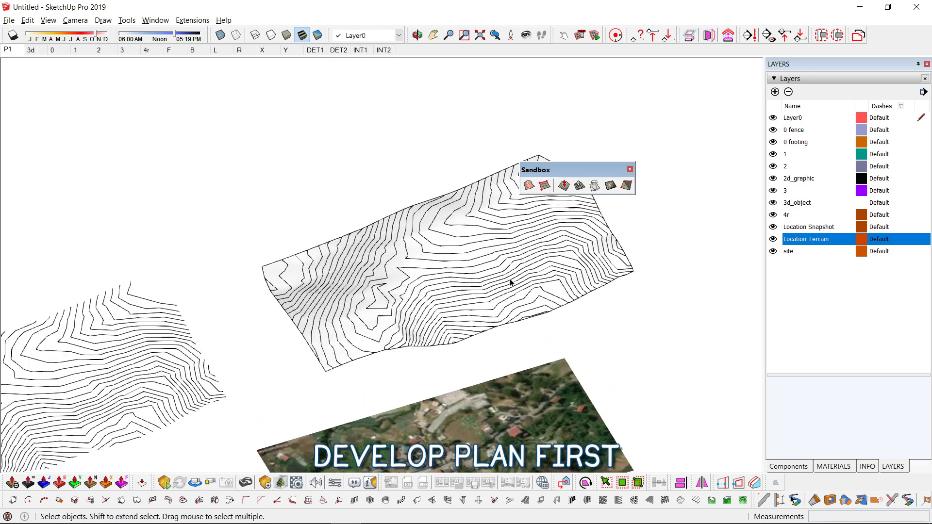
click(510, 282)
middle_drag(574, 267, 522, 237)
scroll(432, 278, up, 4)
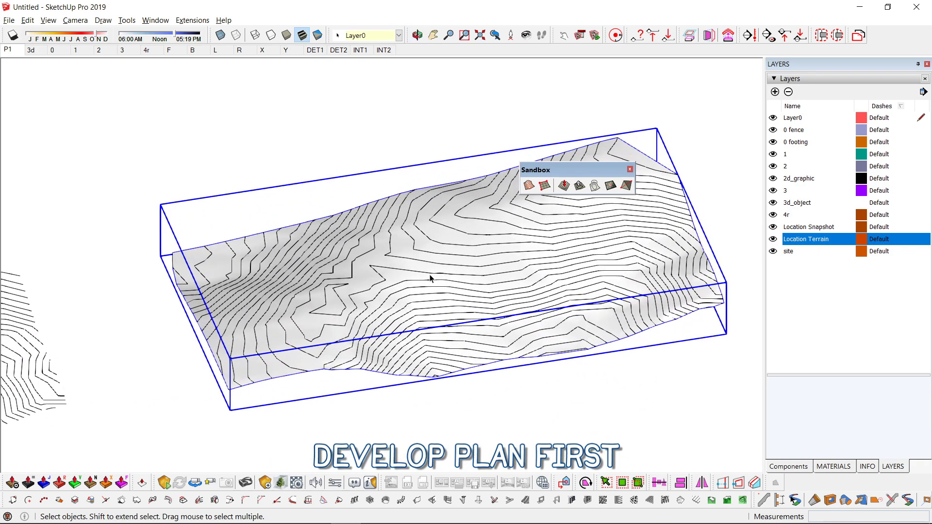
key(m)
click(491, 264)
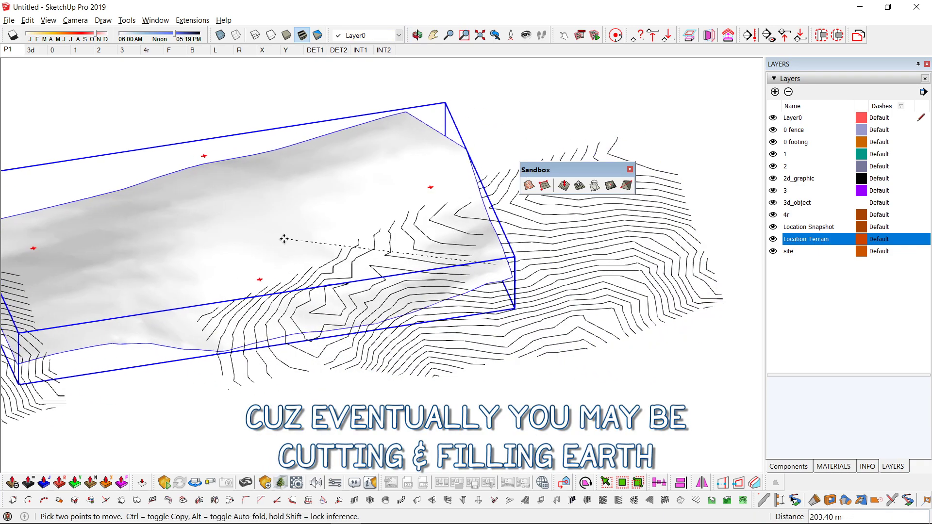
key(Escape)
click(454, 251)
key(space)
Examine the finished terrain with its contour lines next to the archived contour copy
scroll(495, 260, down, 2)
click(393, 379)
scroll(393, 378, down, 1)
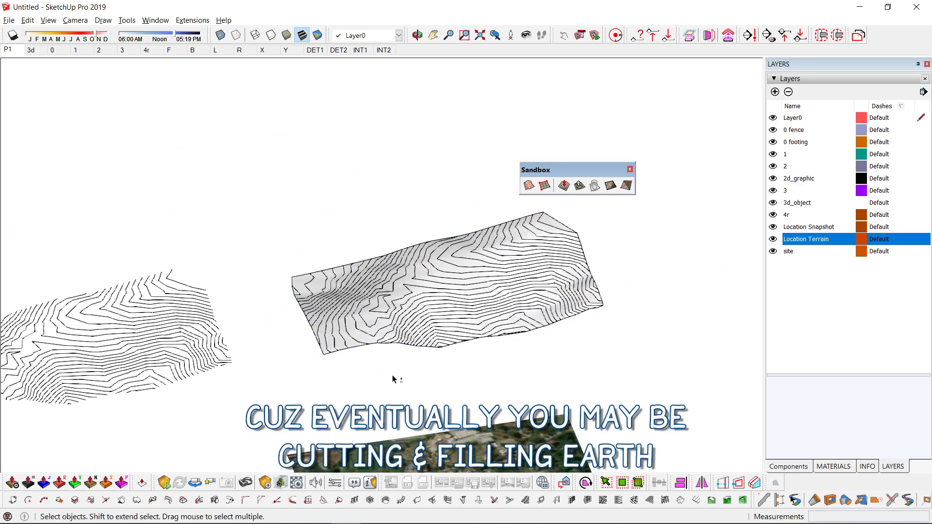
middle_drag(394, 378, 585, 342)
scroll(614, 252, up, 2)
shift+middle_drag(633, 234, 482, 274)
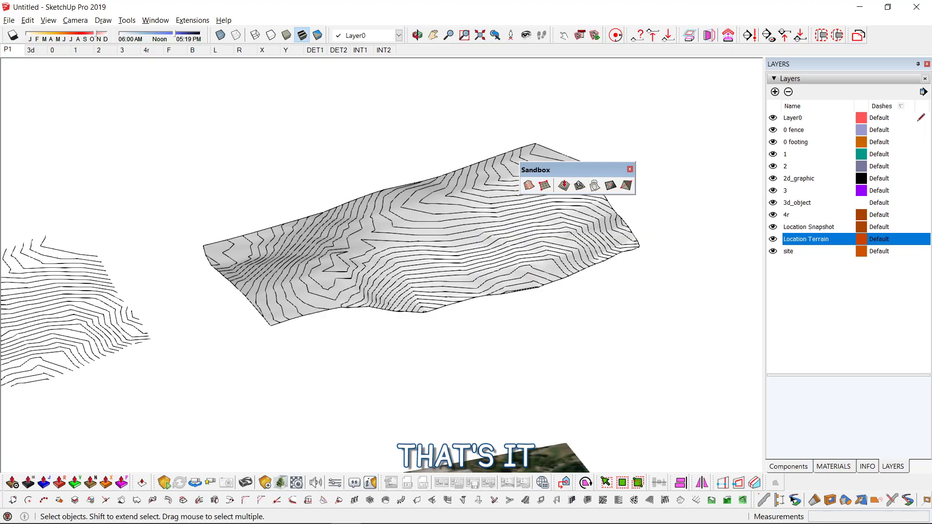